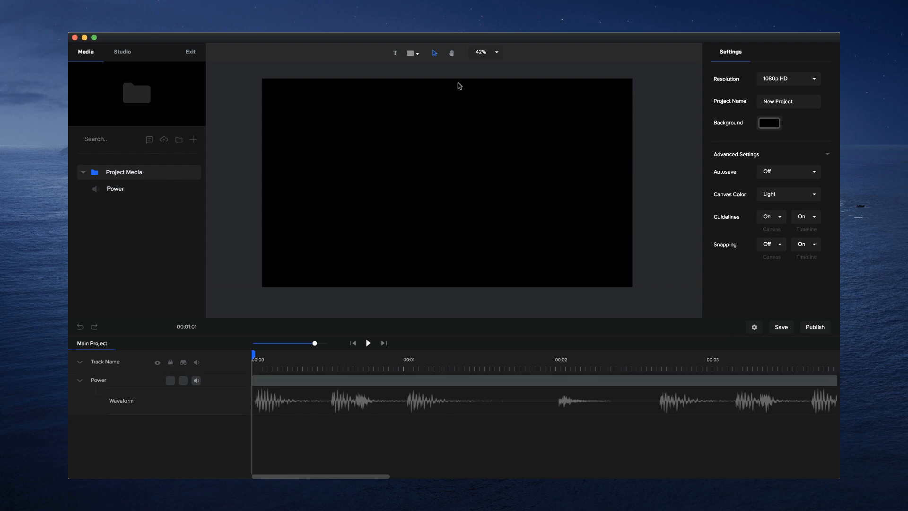
Add a text layer to the canvas and replace its placeholder with "Hello"
click(396, 55)
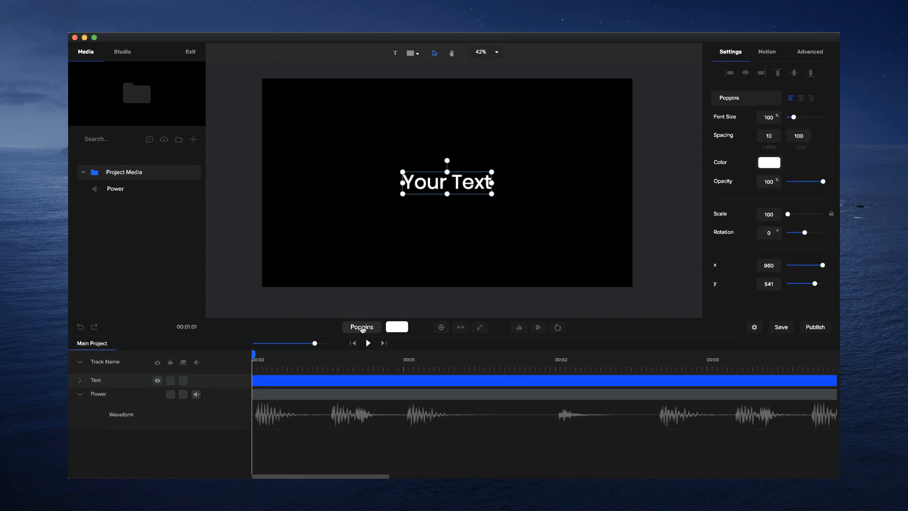
double_click(473, 184)
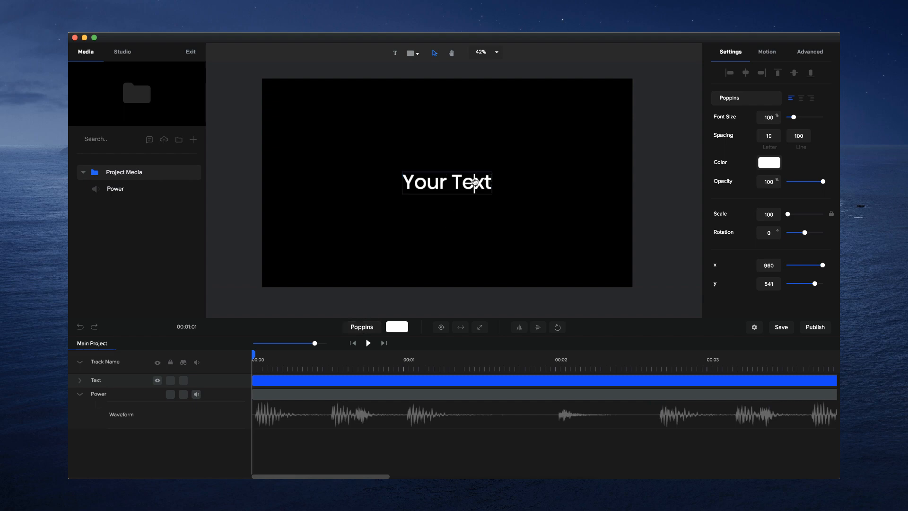
key(super+a)
text(Hello)
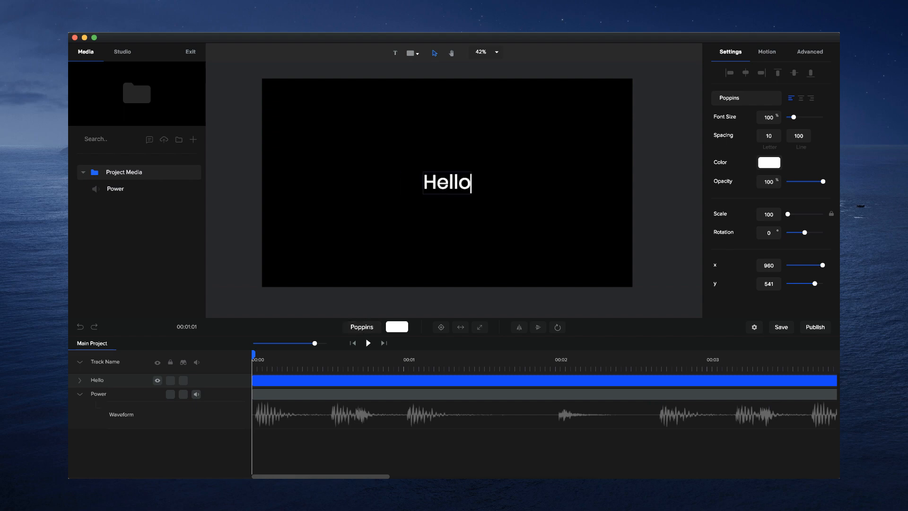
click(458, 255)
Enlarge the "Hello" text to a scale of about 134 and center it on the canvas
click(470, 193)
drag(474, 196, 487, 201)
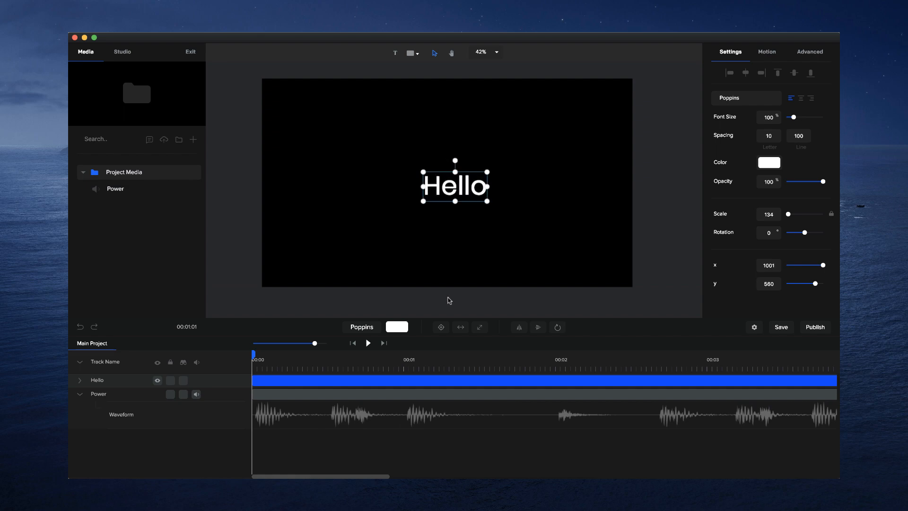
click(442, 328)
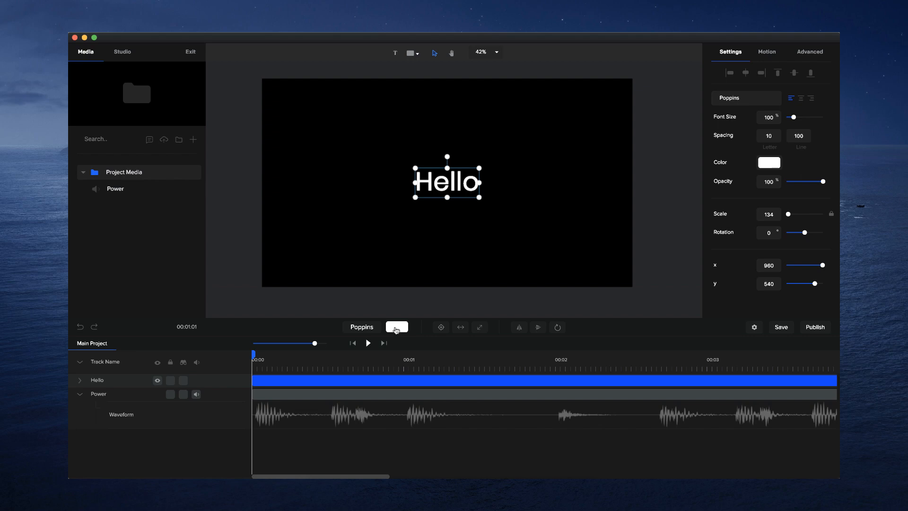
Give the "Hello" text a linear gradient fill and set its first color to purple #7000F9
click(770, 165)
click(761, 78)
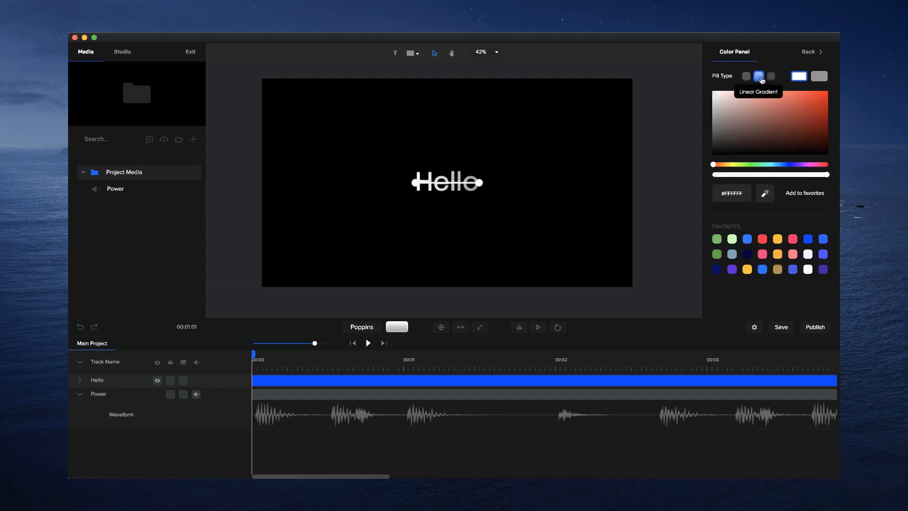
click(796, 165)
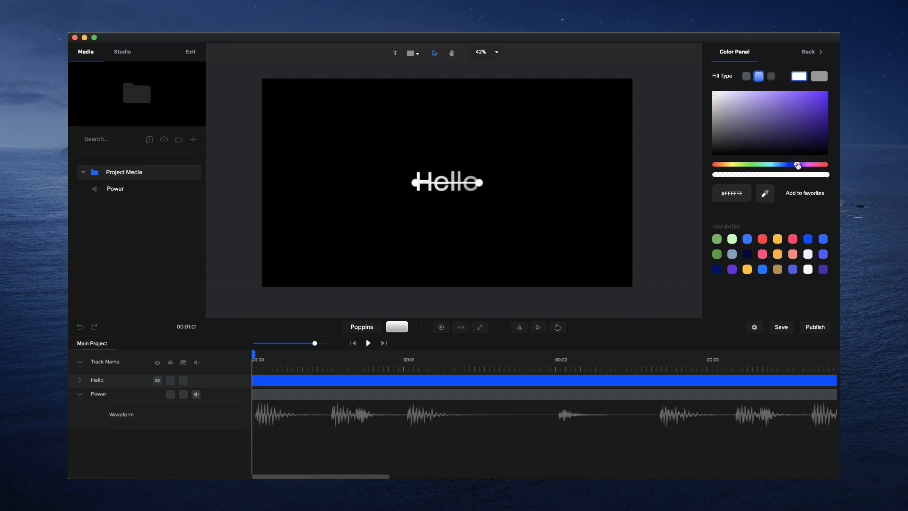
drag(826, 116, 833, 95)
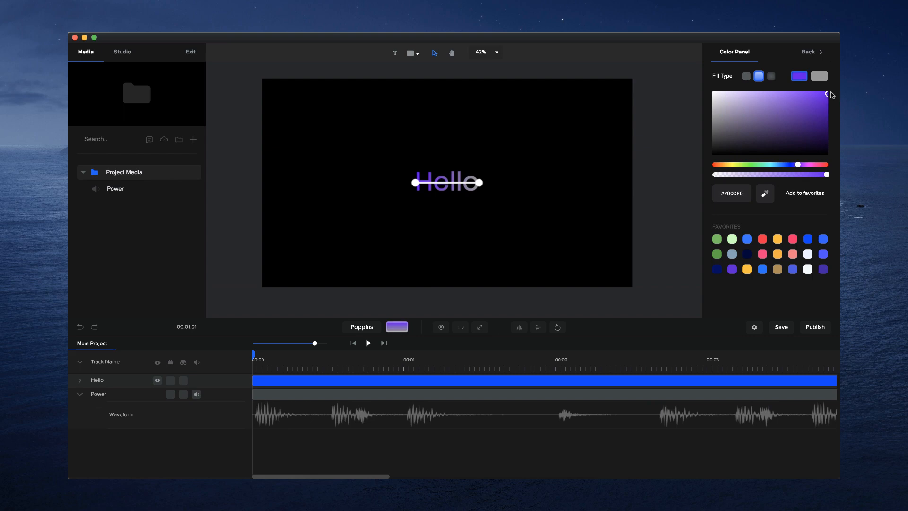
Set the second gradient color of the "Hello" text to a bright blue and deselect the text
click(822, 76)
click(780, 165)
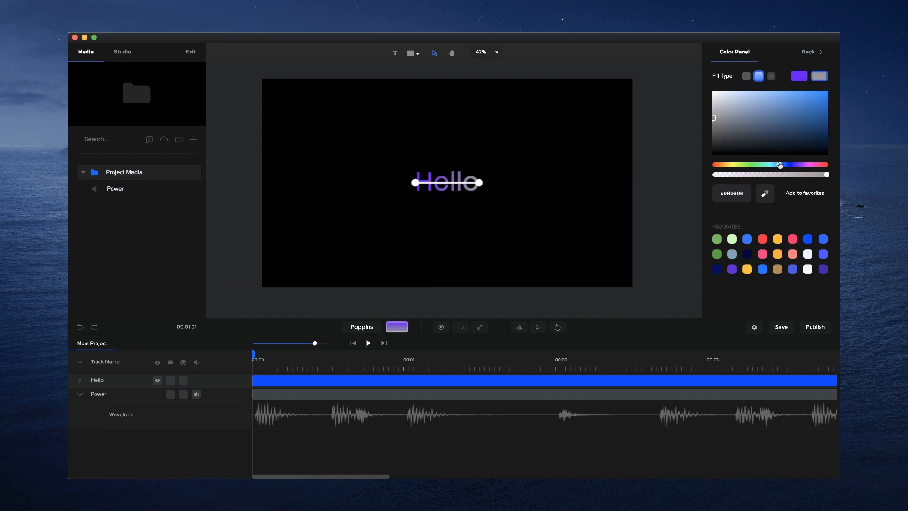
drag(812, 112, 810, 91)
click(567, 199)
Change the project background color to white #FFFFFF
scroll(458, 191, up, 5)
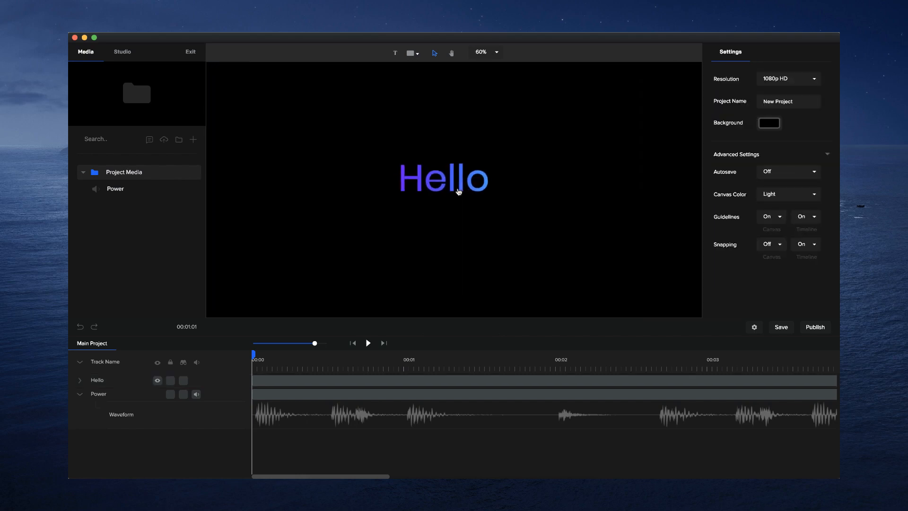
scroll(458, 191, down, 5)
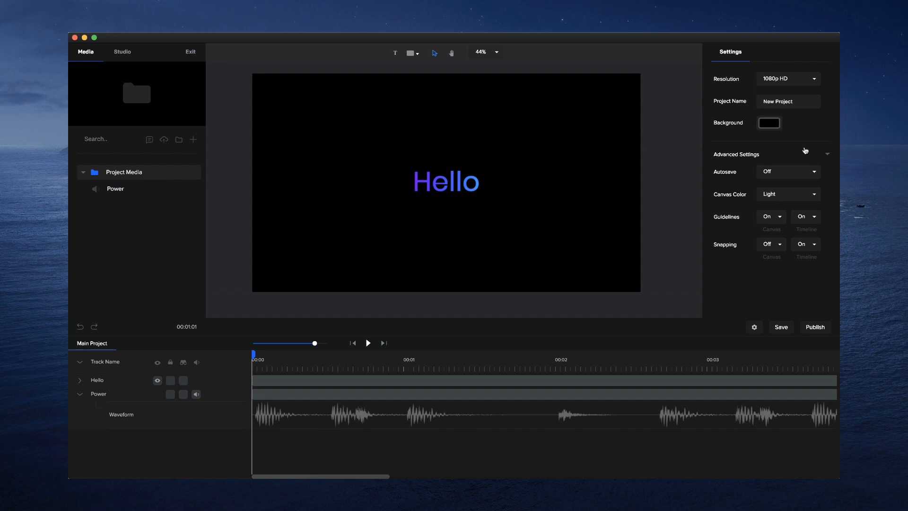
click(769, 124)
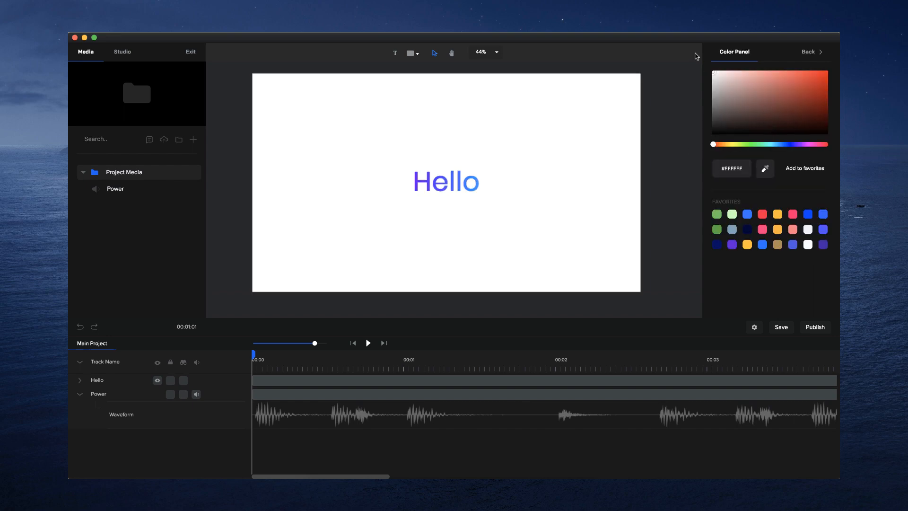
click(549, 188)
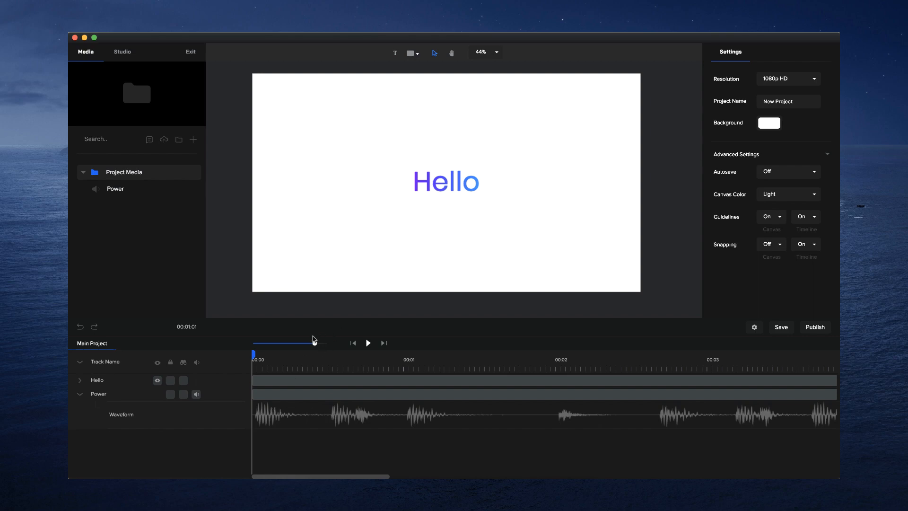
Shorten the "Hello" clip on the timeline so it ends at about half a second, on the second beat
drag(314, 343, 300, 343)
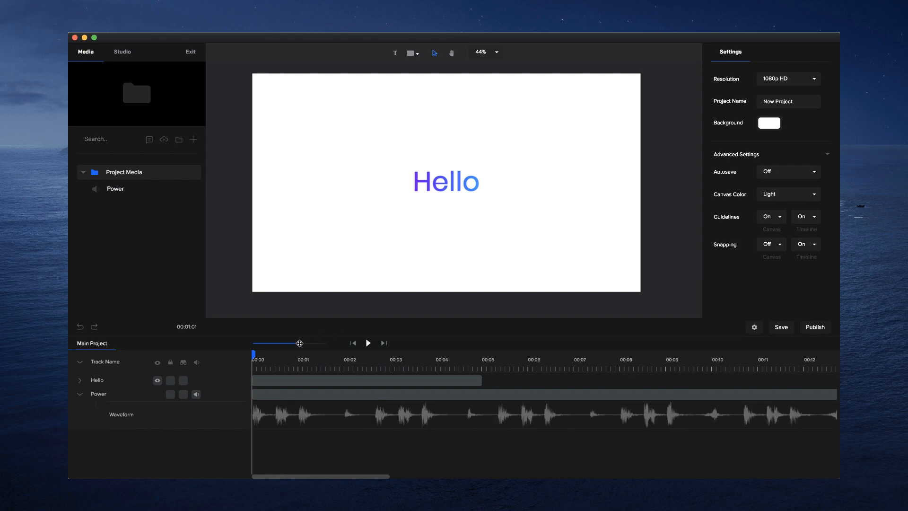
click(386, 379)
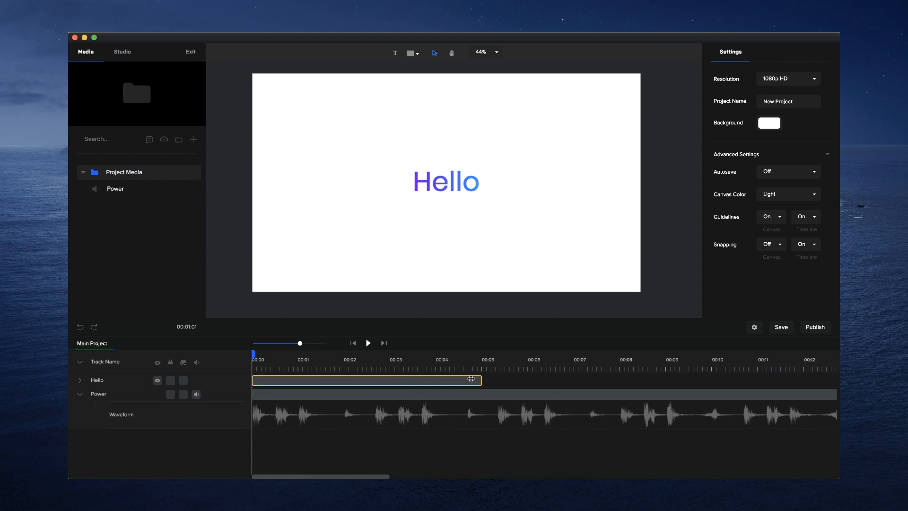
drag(482, 379, 283, 381)
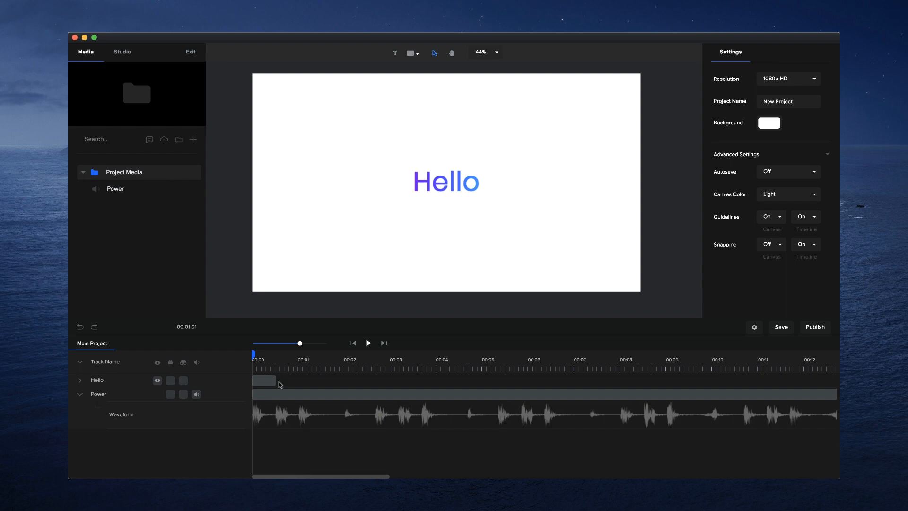
Trim the start of the "Hello" clip to the first beat of the waveform and place the playhead at the clip's end
drag(300, 343, 332, 343)
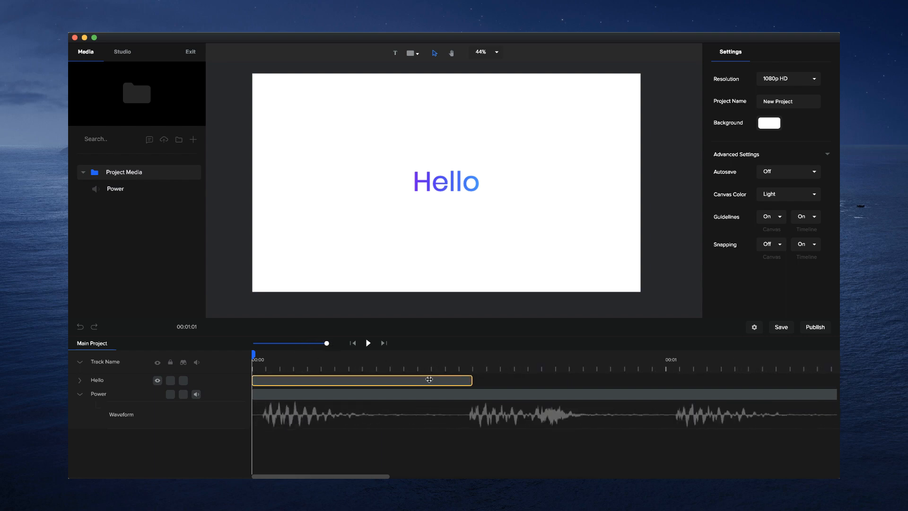
click(470, 379)
click(266, 367)
drag(254, 379, 473, 359)
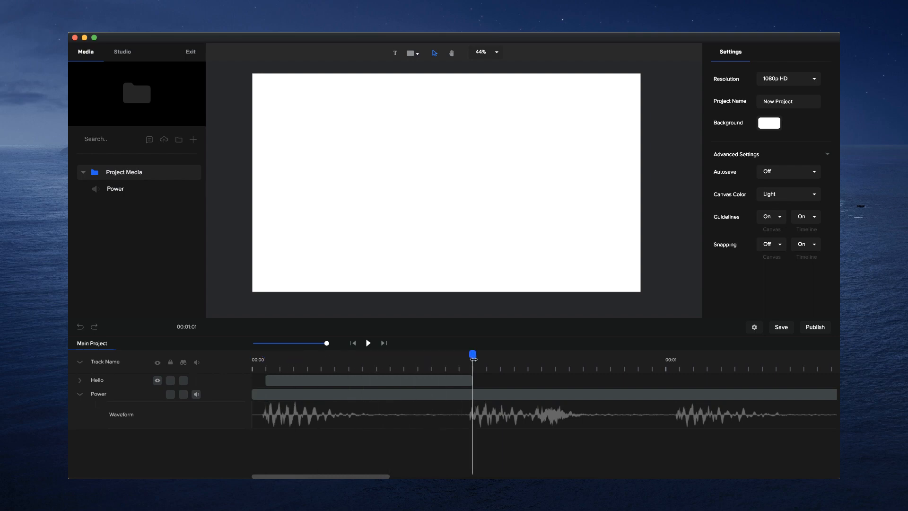
Duplicate the "Hello" clip and place the copy directly after the original, with the playhead inside the copy
click(423, 380)
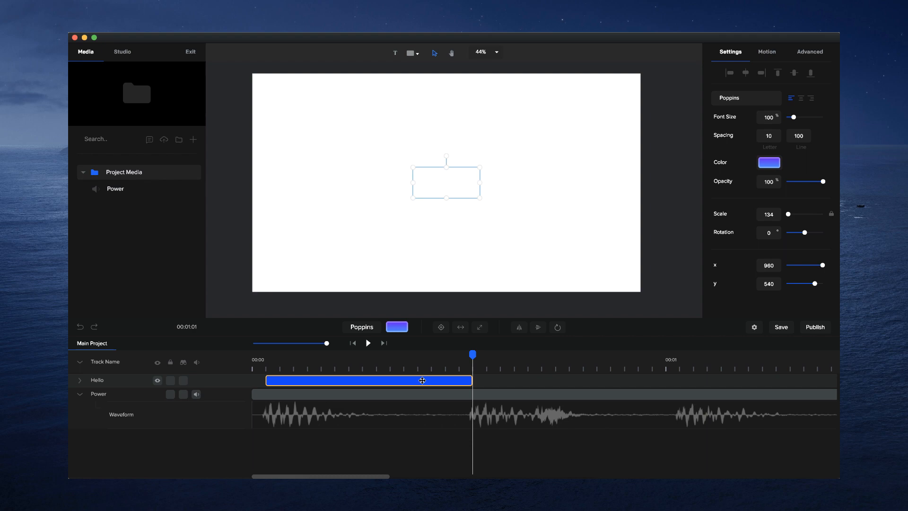
key(super+d)
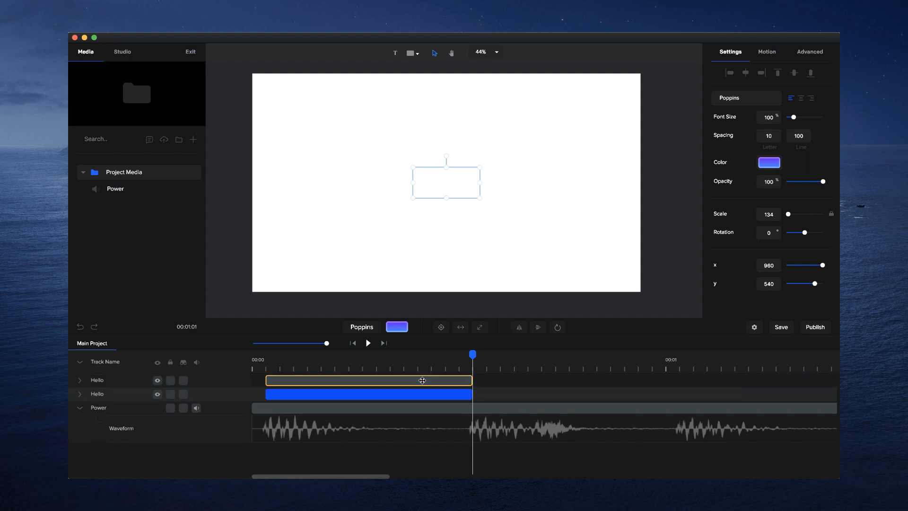
click(276, 379)
drag(277, 380, 527, 353)
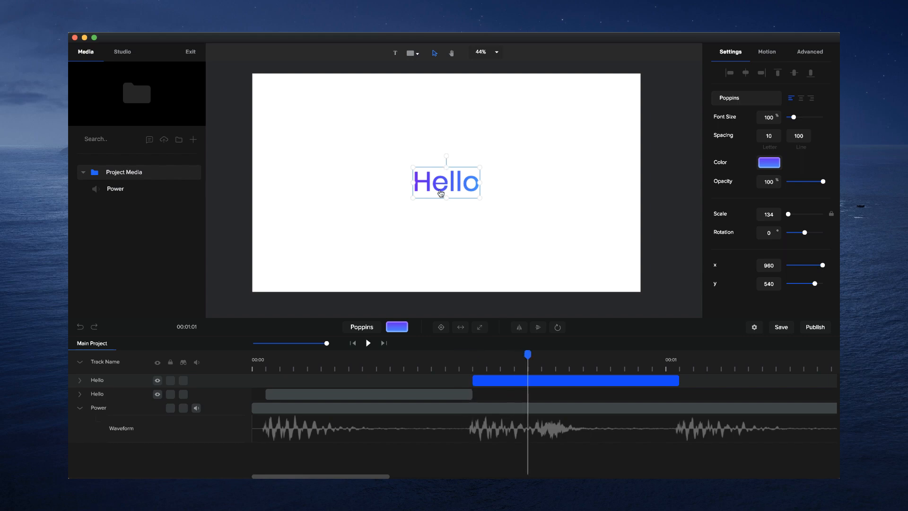
Change the text of the duplicated clip to "We"
double_click(441, 193)
text(We)
click(470, 210)
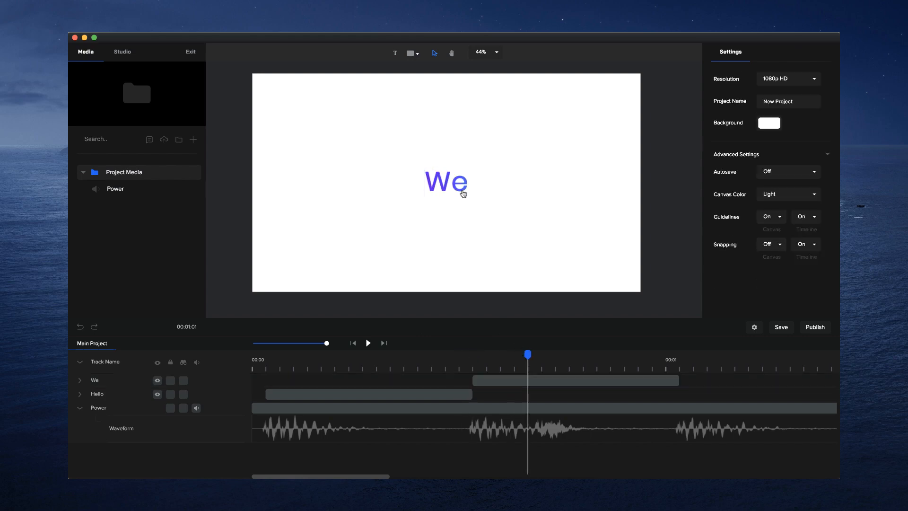
Set the first gradient color of the "We" text to blue #2347FF
click(462, 185)
click(770, 163)
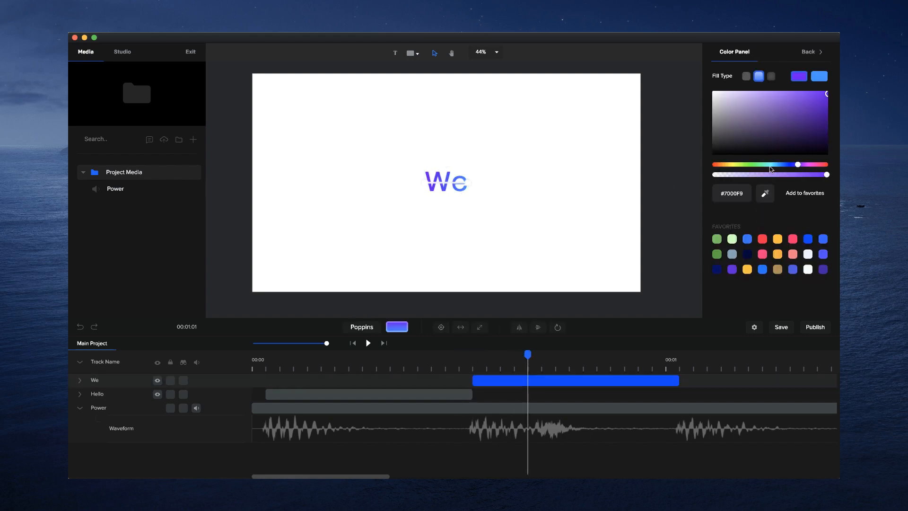
click(786, 164)
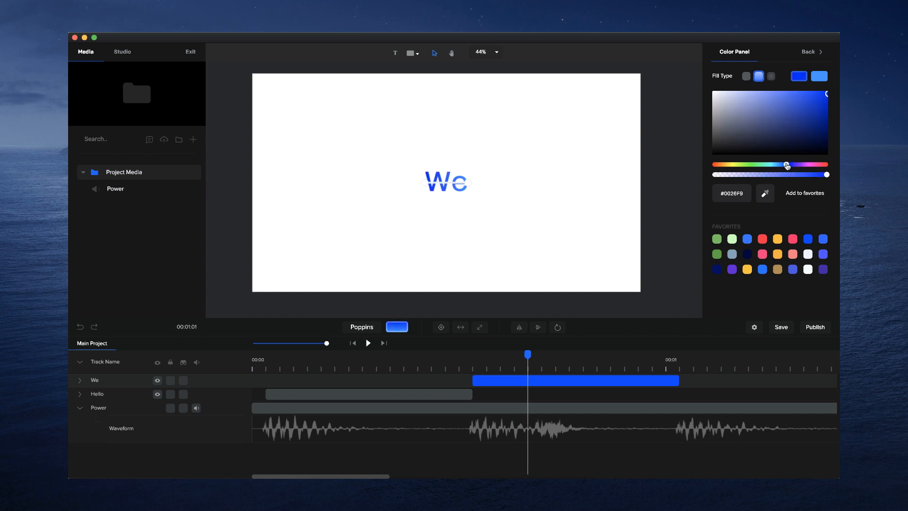
drag(818, 101, 812, 90)
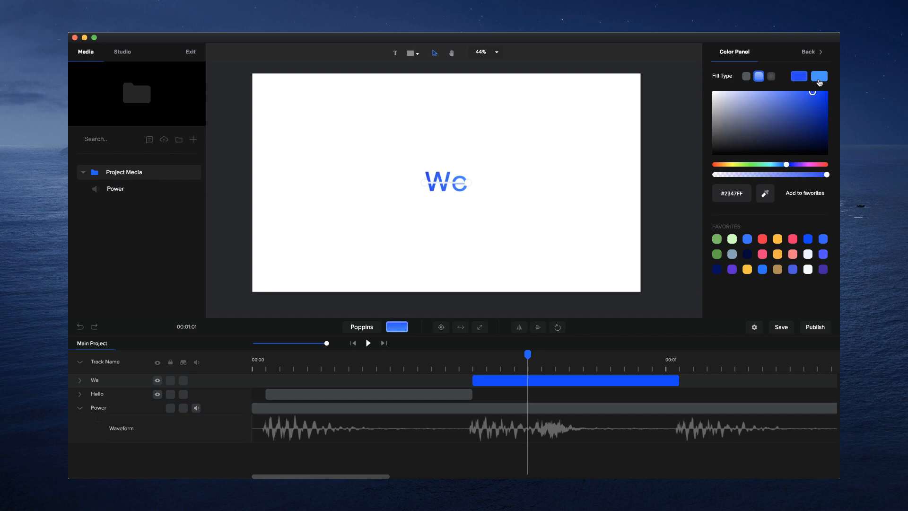
Set the second gradient color of the "We" text to light blue #30BDFF and deselect the text
click(778, 164)
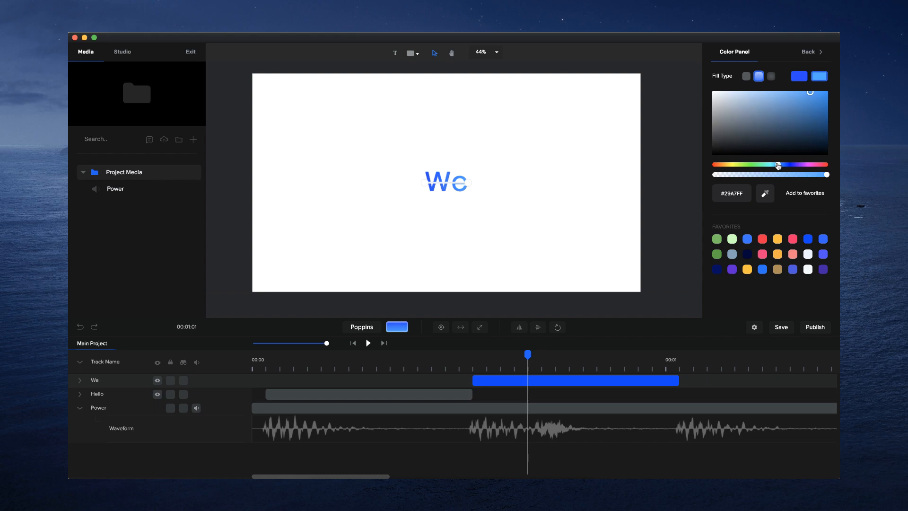
drag(778, 165, 776, 165)
drag(810, 93, 807, 92)
scroll(512, 152, up, 5)
scroll(512, 152, down, 4)
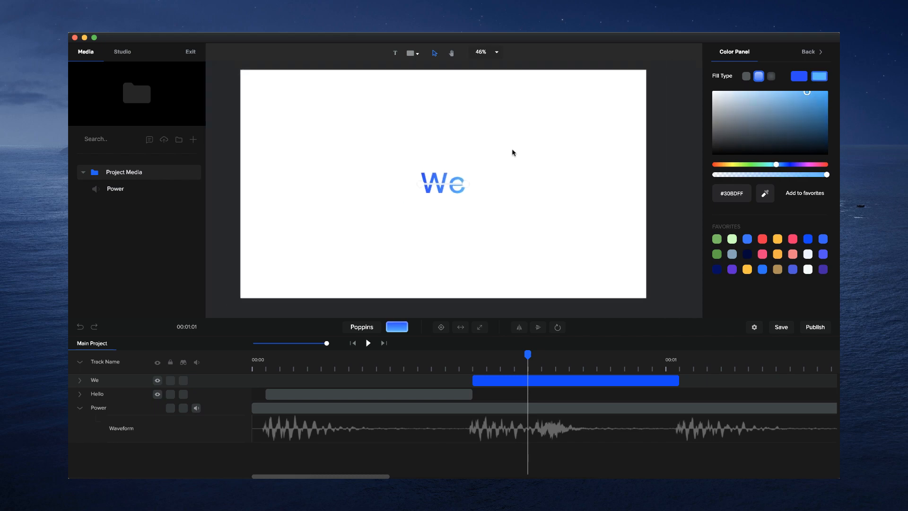
click(483, 241)
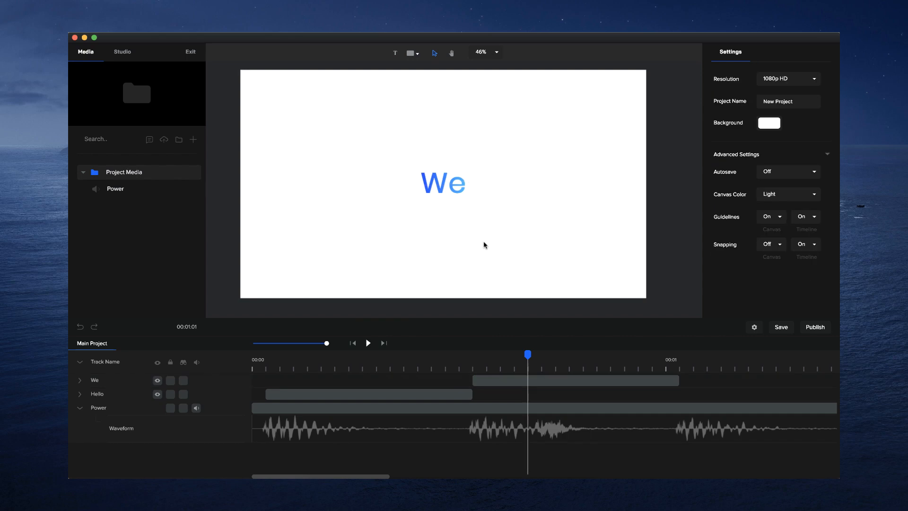
Move the playhead to the start of the "We" clip and add a Custom animation to that clip
click(434, 371)
drag(430, 355, 529, 358)
drag(528, 354, 472, 355)
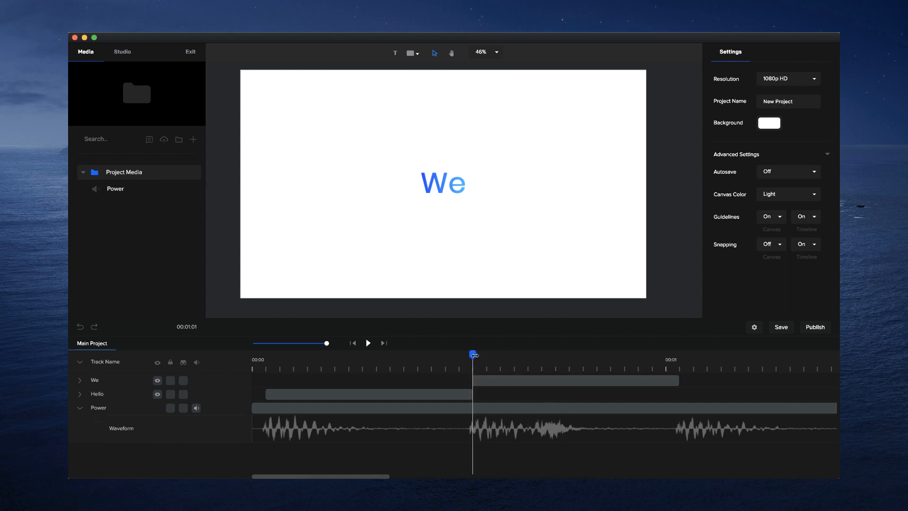
click(452, 198)
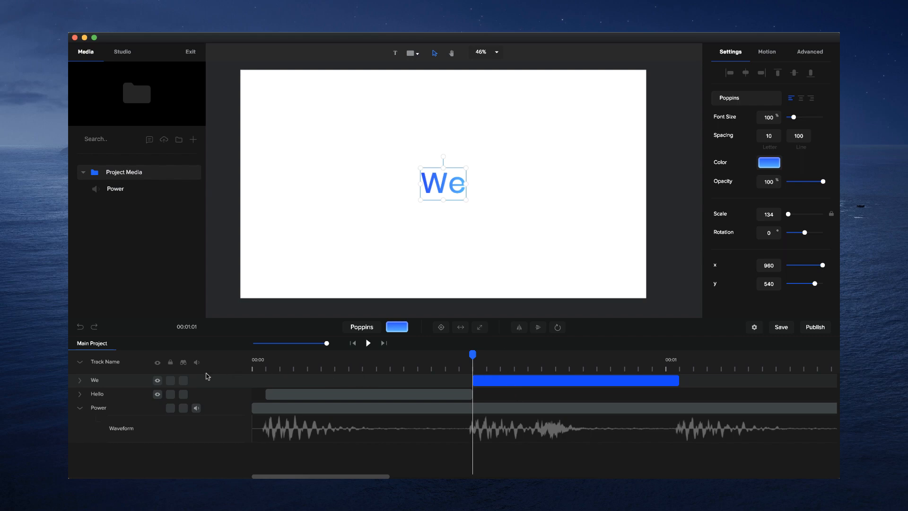
click(80, 381)
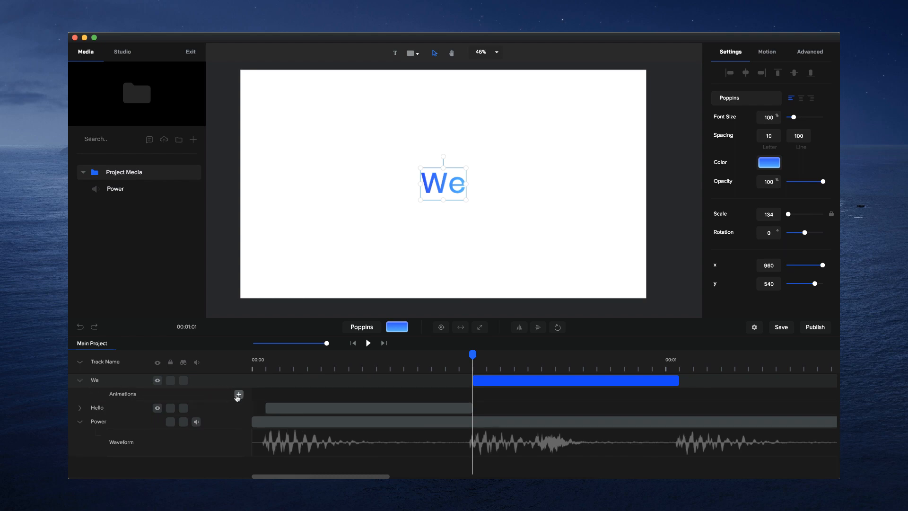
click(238, 395)
click(557, 358)
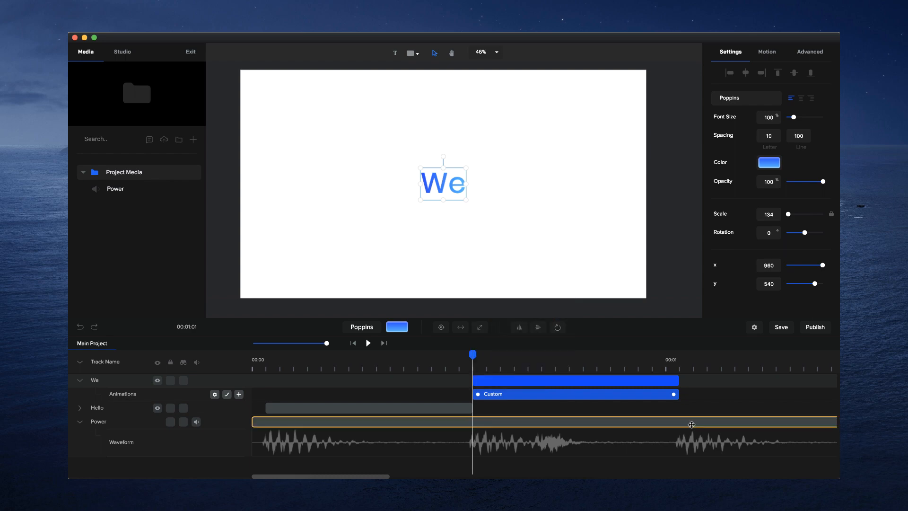
Shorten the Custom animation on the "We" clip to about five frames by moving its end keyframe earlier
click(691, 422)
click(662, 381)
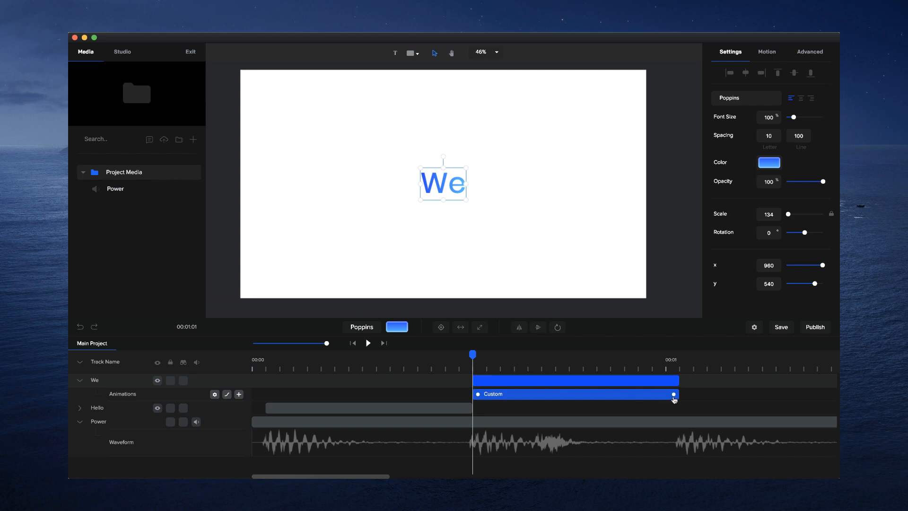
drag(674, 395, 539, 398)
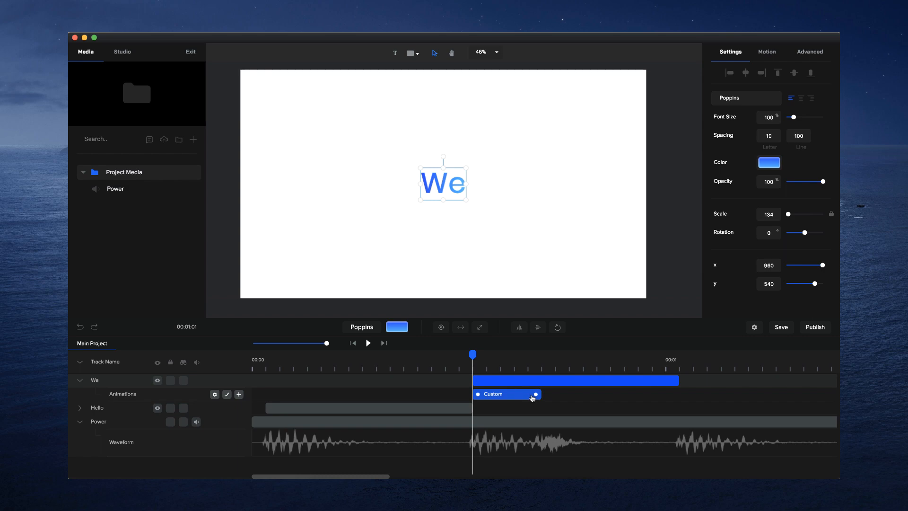
At the end of the Custom animation, shift the "We" text horizontally to x 790 in ten-pixel increments
click(542, 360)
mouse_move(540, 354)
mouse_down()
mouse_move(566, 354)
mouse_move(540, 354)
mouse_up()
key(shift+Left)
key(shift+Left)
key(shift+Left)
key(shift+Left)
key(shift+Left)
key(shift+Left)
key(shift+Left)
key(shift+Left)
key(shift+Left)
key(shift+Left)
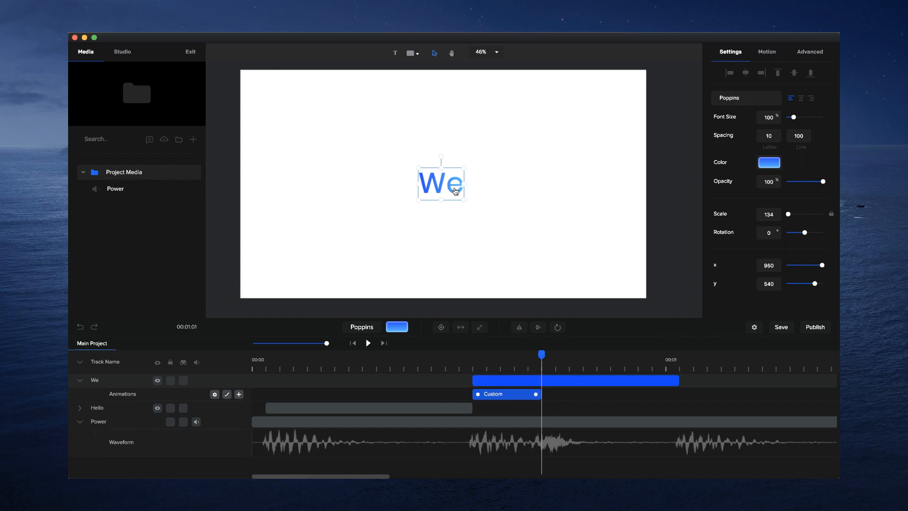
key(shift+Left)
key(shift+Left)
key(shift+Left)
key(shift+Left)
key(shift+Left)
key(shift+Left)
key(shift+Left)
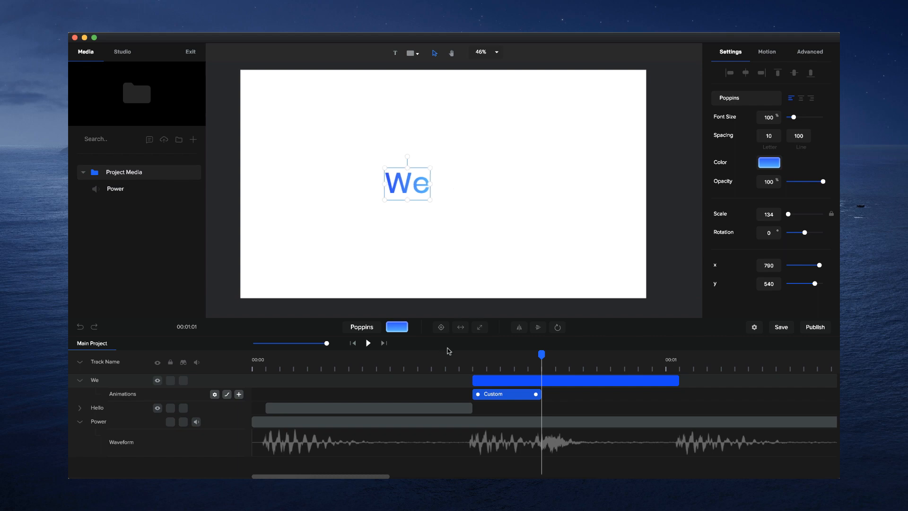
Duplicate the "We" clip and remove the Custom animation from the upper copy
click(437, 408)
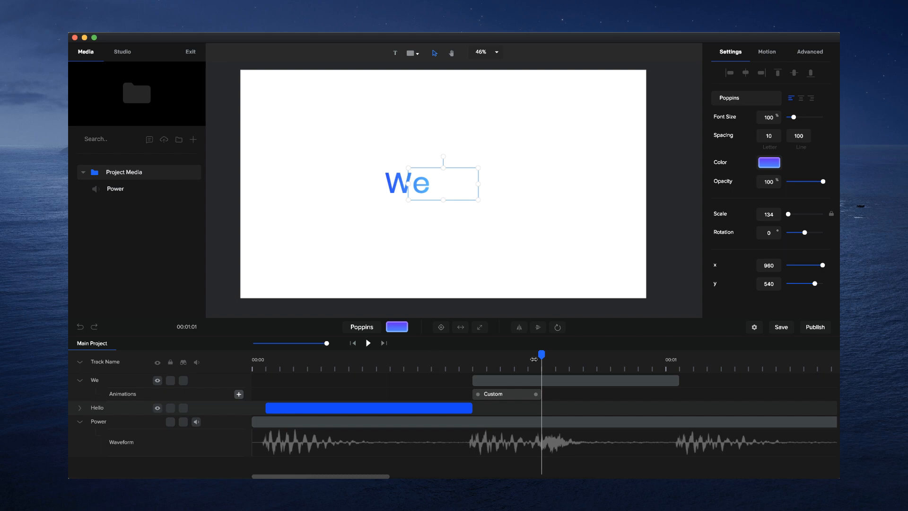
click(539, 380)
key(super+d)
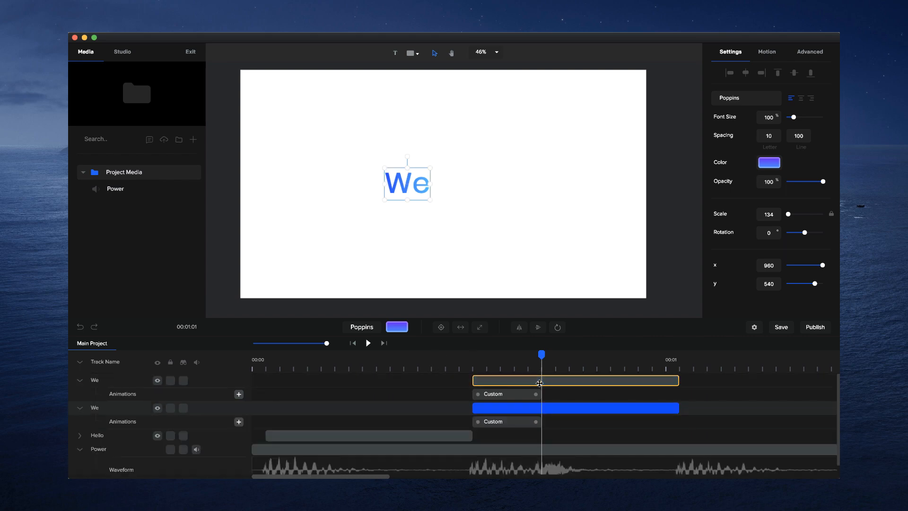
right_click(538, 393)
click(539, 385)
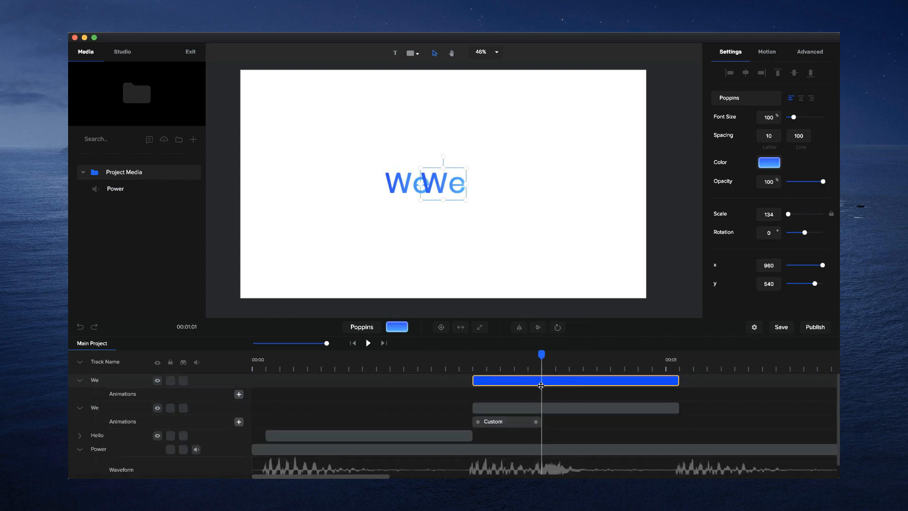
Trim the start of the copied "We" clip to the playhead and change its text to "are", placed right of "We"
click(509, 380)
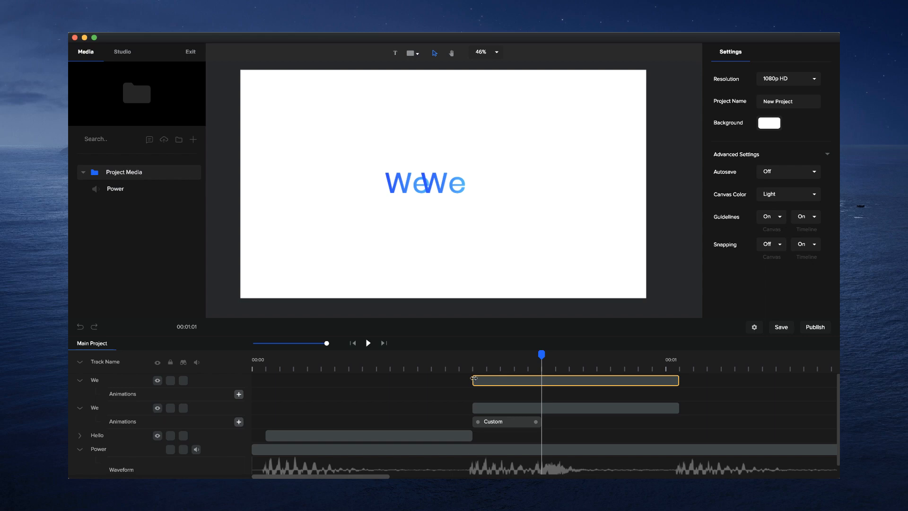
drag(473, 378, 542, 379)
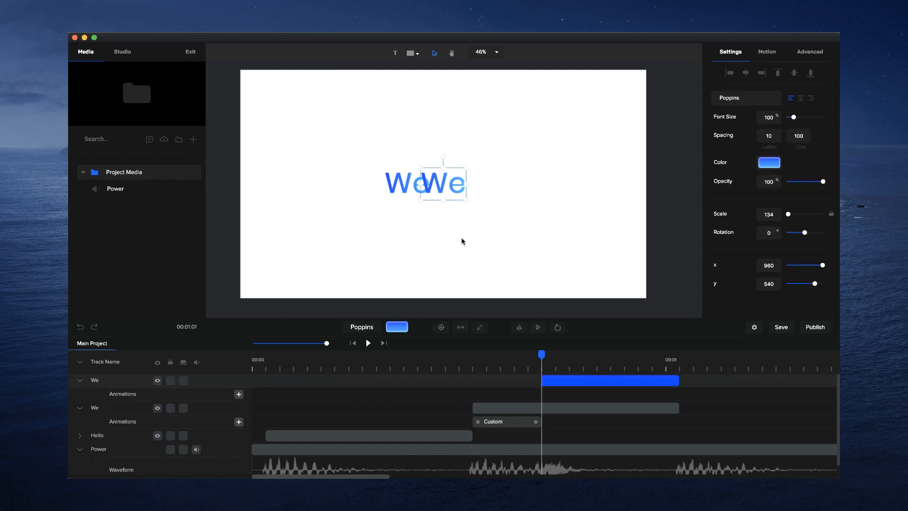
drag(450, 183, 469, 181)
double_click(469, 181)
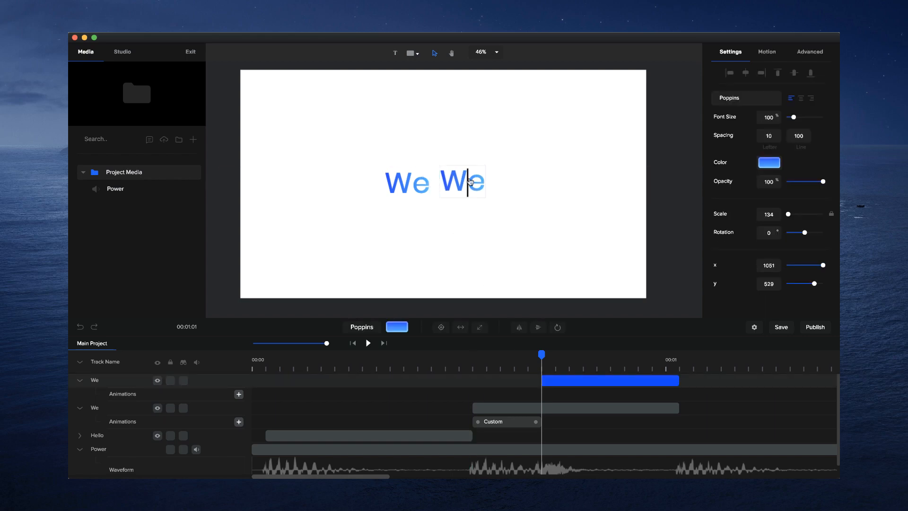
double_click(469, 177)
text(are)
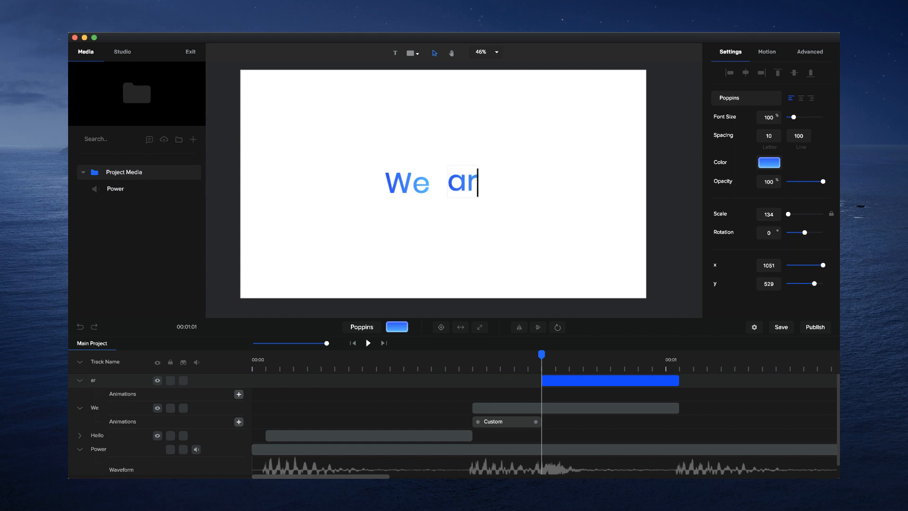
click(512, 194)
Align "are" level with "We" on the canvas and move "We" closer to it, at x 816
drag(478, 184, 486, 185)
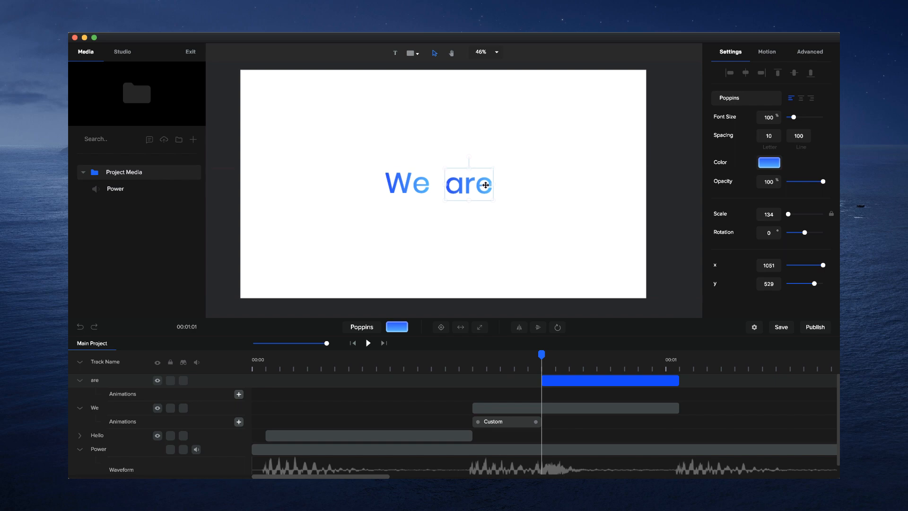
click(414, 187)
drag(413, 187, 416, 186)
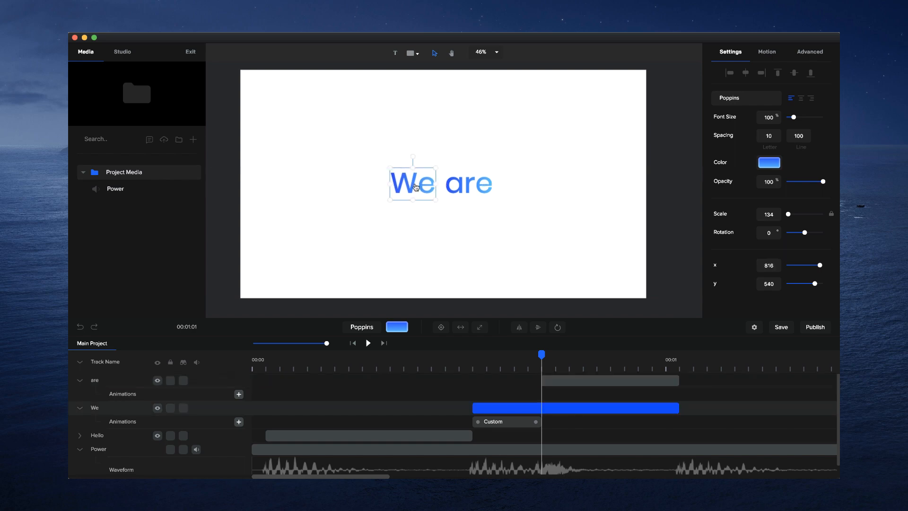
click(443, 215)
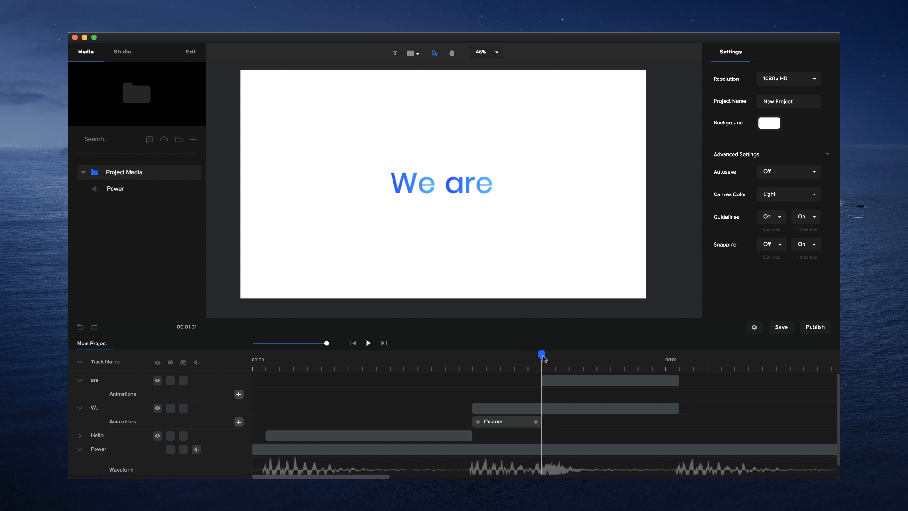
Scrub through the timeline and play it from the start to review the timing of "Hello", "We" and "are"
drag(543, 358, 229, 356)
drag(264, 358, 662, 356)
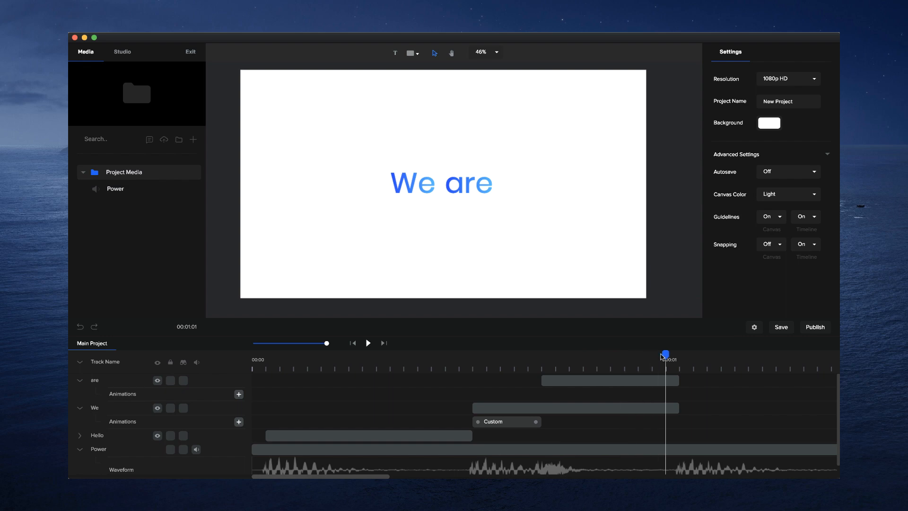
click(355, 343)
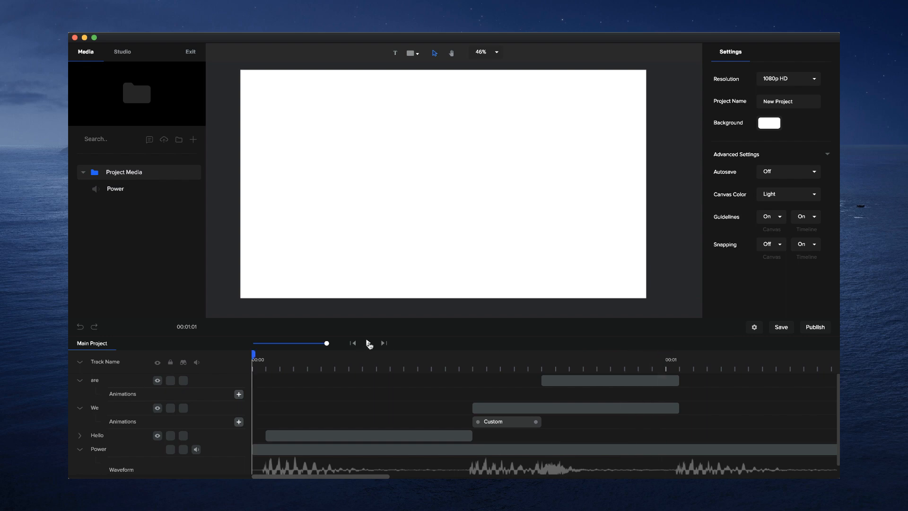
click(368, 342)
Lengthen the Custom animation on the "We" clip to about seven frames and replay the timeline from the start
click(537, 424)
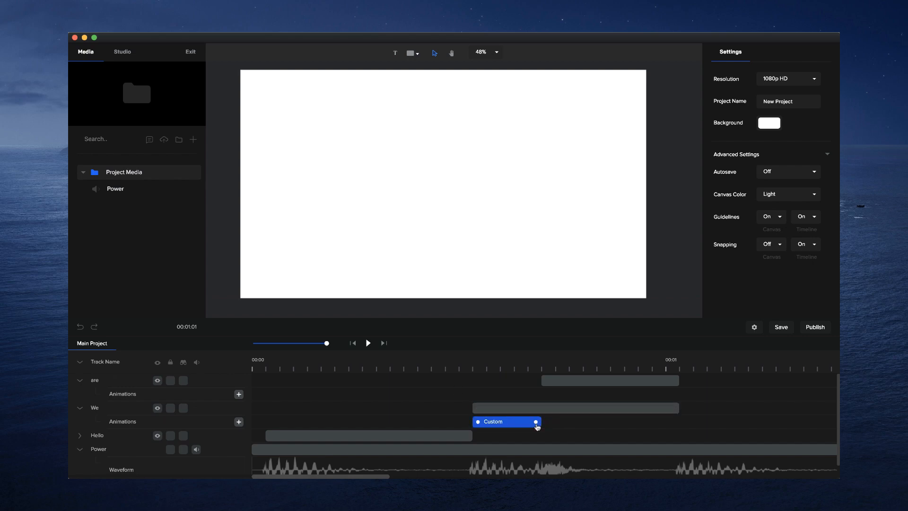
drag(537, 422, 567, 422)
click(473, 363)
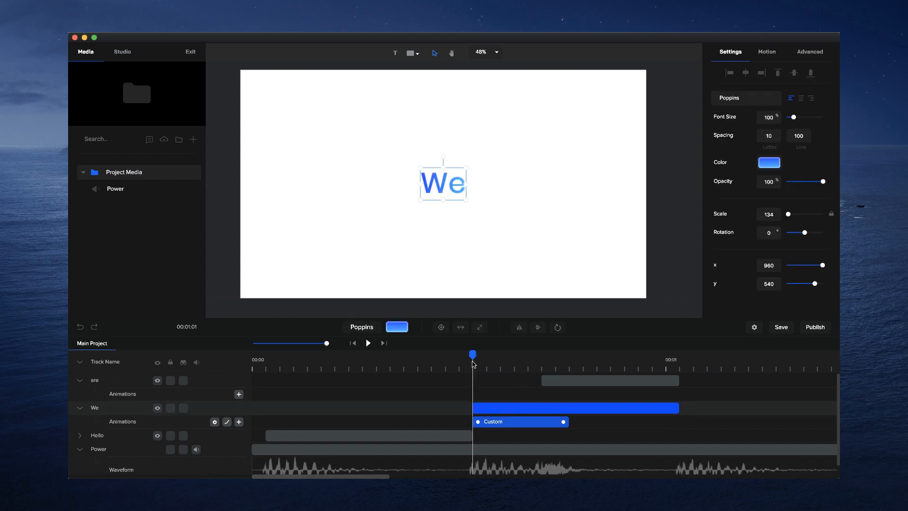
drag(473, 356, 363, 351)
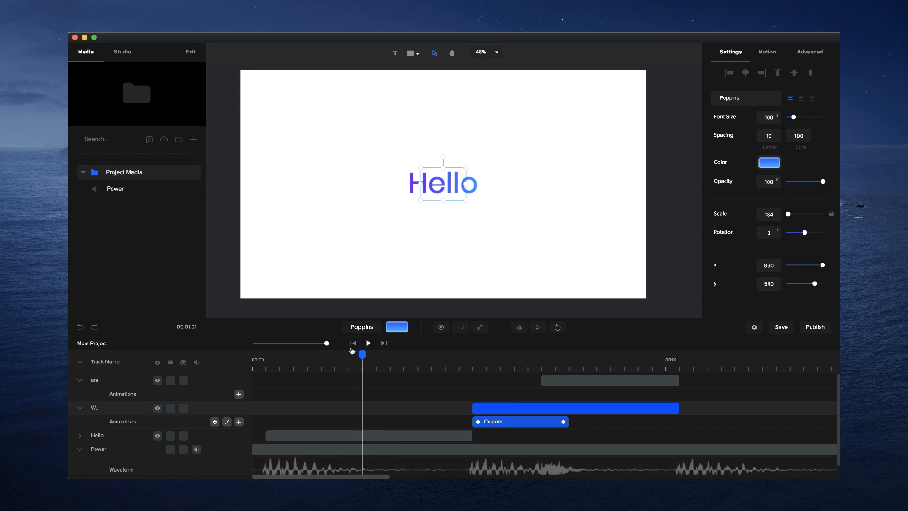
click(353, 343)
click(369, 343)
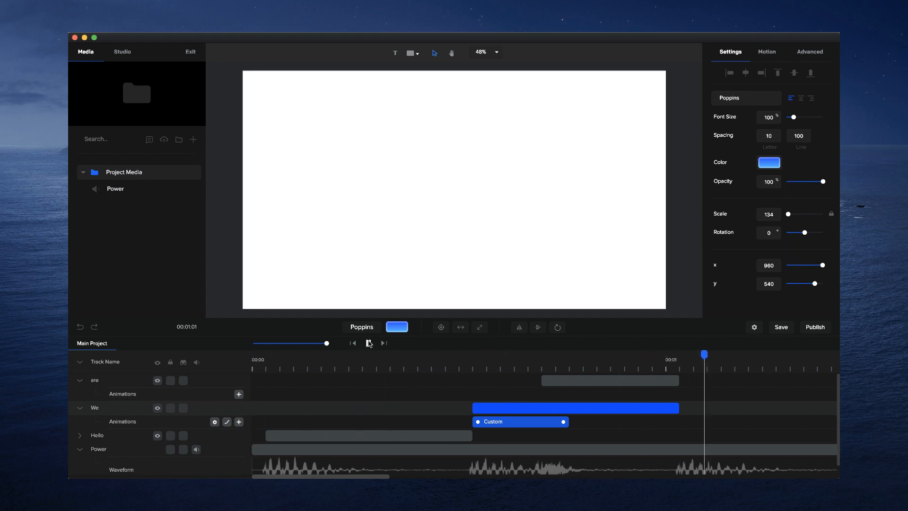
Place the playhead at the end of the "We" clip and check the logo scene in the preview.mp4 reference video
drag(328, 342, 309, 342)
click(350, 356)
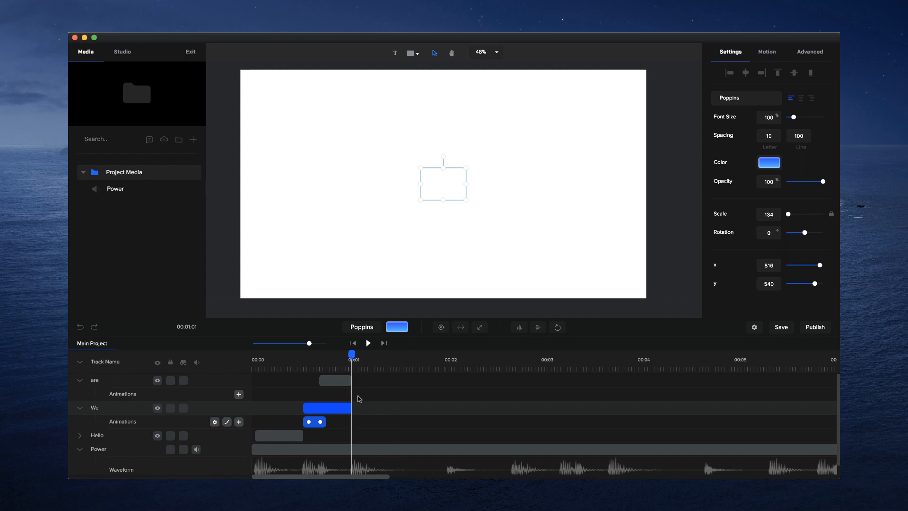
click(558, 487)
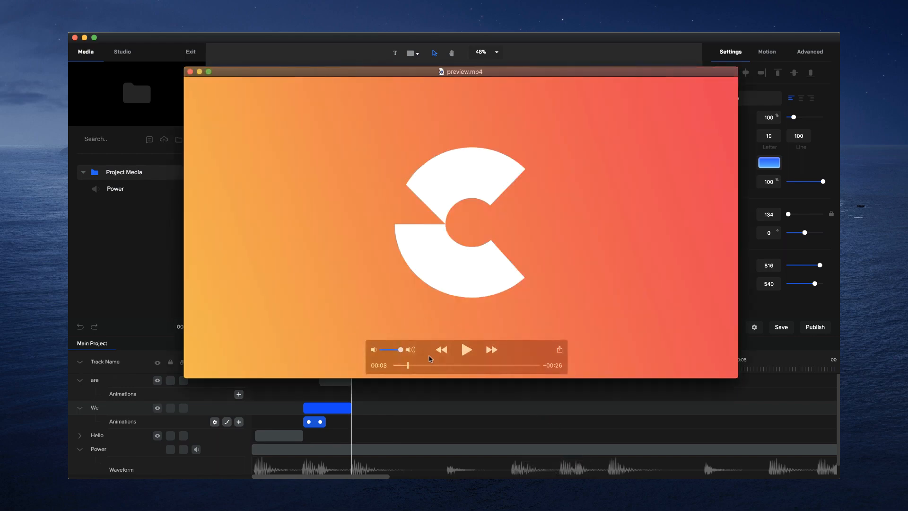
mouse_move(404, 365)
mouse_down()
mouse_move(396, 366)
mouse_move(407, 367)
mouse_up()
click(418, 424)
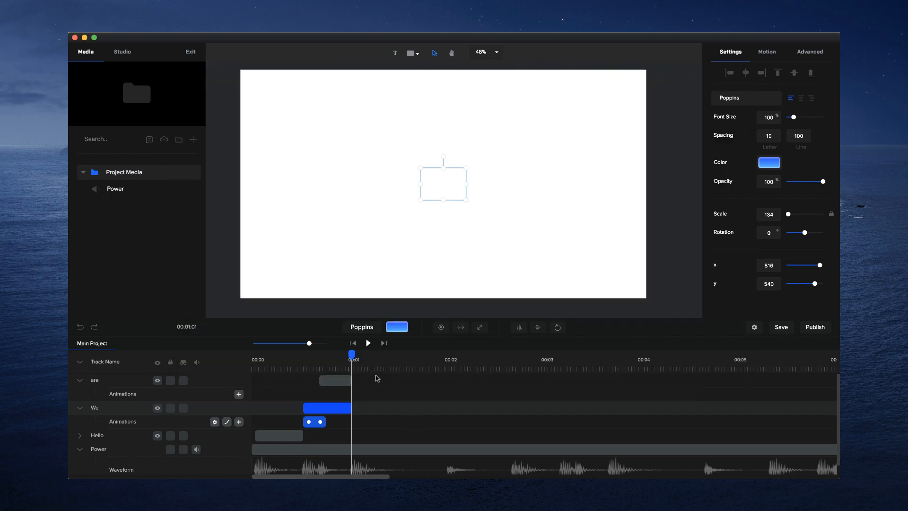
click(424, 238)
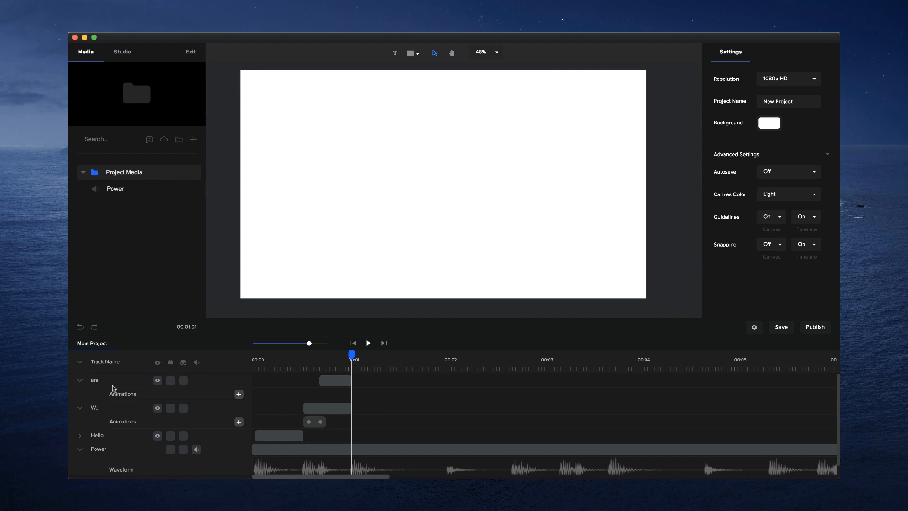
Move the Power audio track above the collapsed text tracks and rename it AUDIO, with its waveform expanded
click(80, 363)
drag(99, 419, 97, 377)
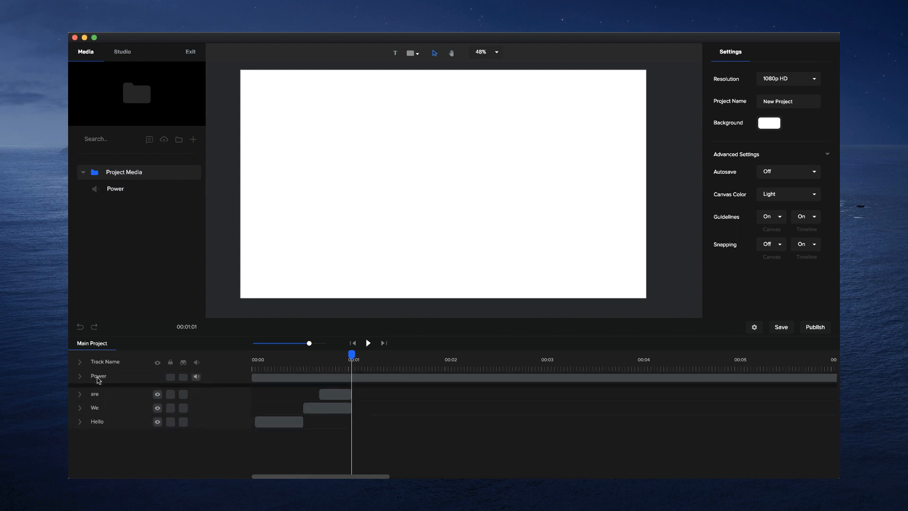
double_click(97, 378)
text(AUDIO)
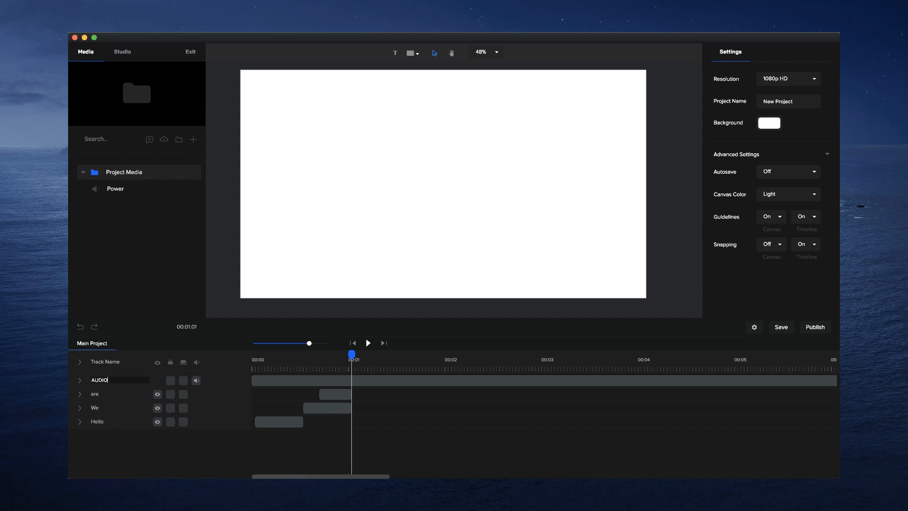
key(Return)
click(80, 381)
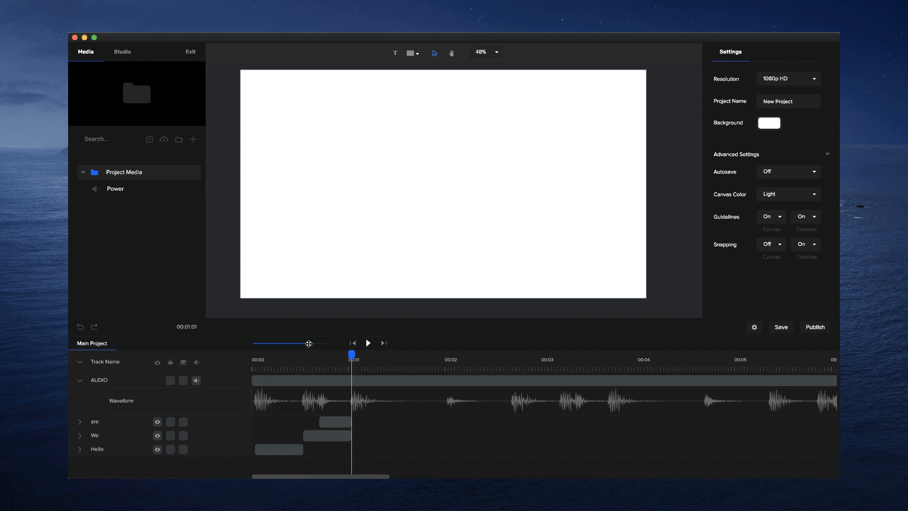
Add a rectangle from the shape library at the playhead, clearing the old shape search first
drag(310, 342, 316, 343)
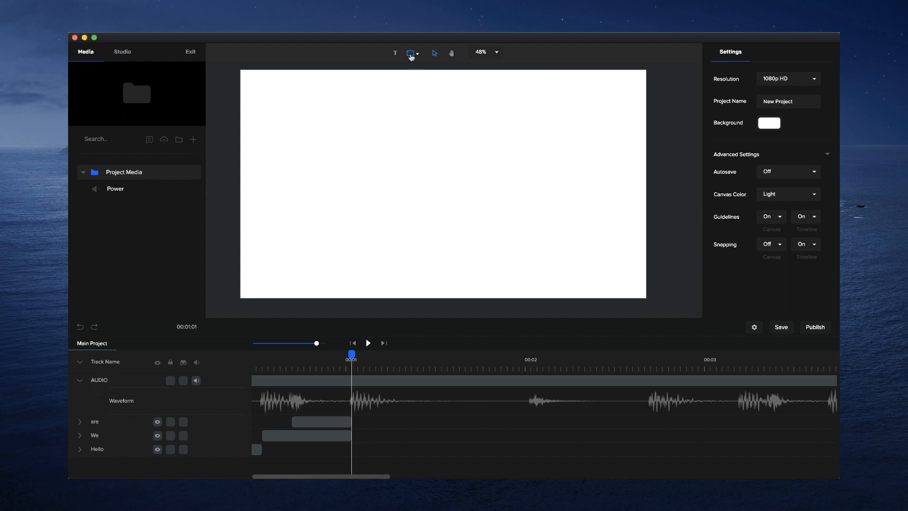
click(410, 56)
double_click(401, 76)
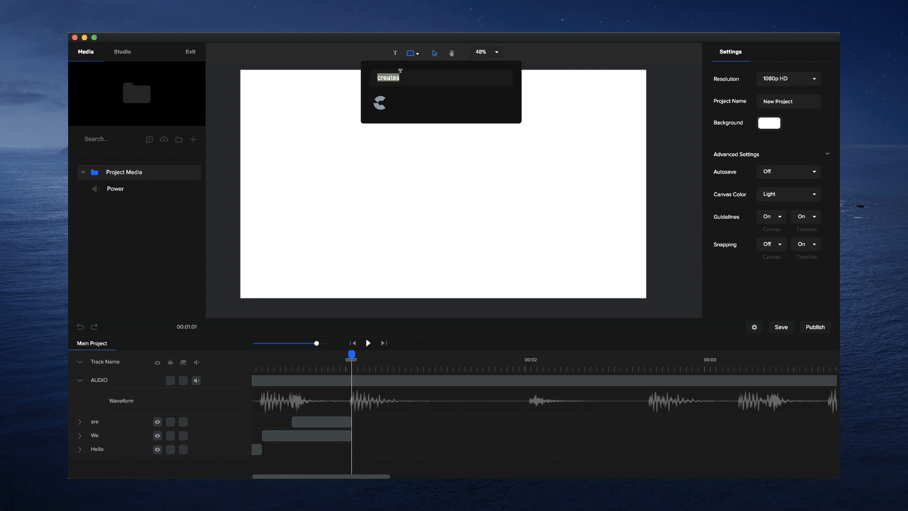
key(BackSpace)
click(382, 104)
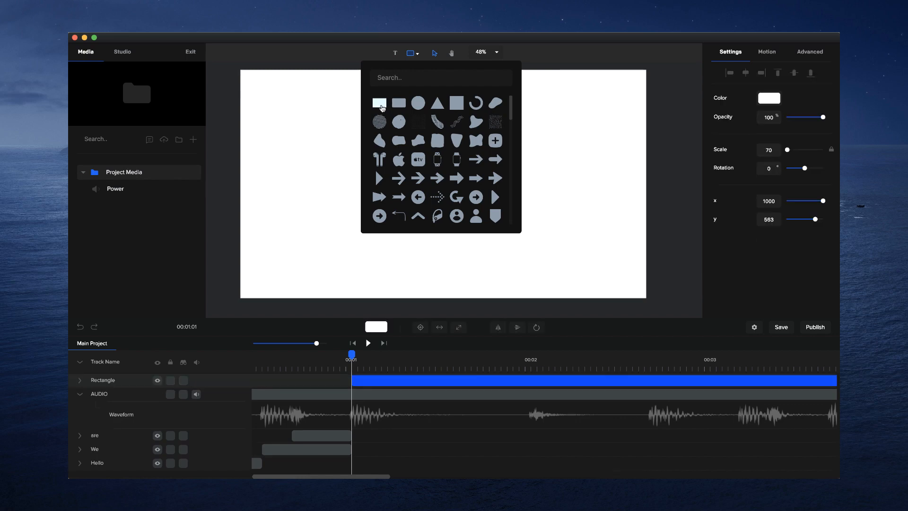
click(302, 126)
click(442, 197)
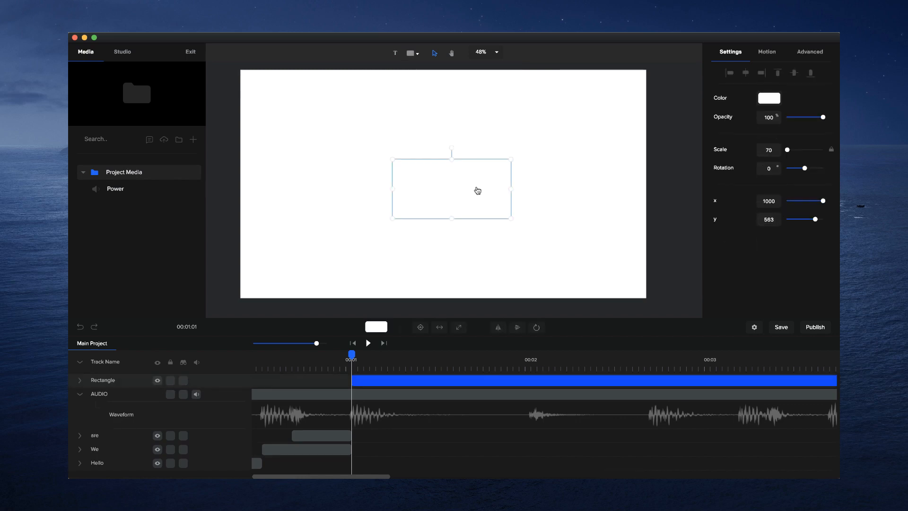
Give the rectangle a linear gradient fill running from red to orange
click(376, 330)
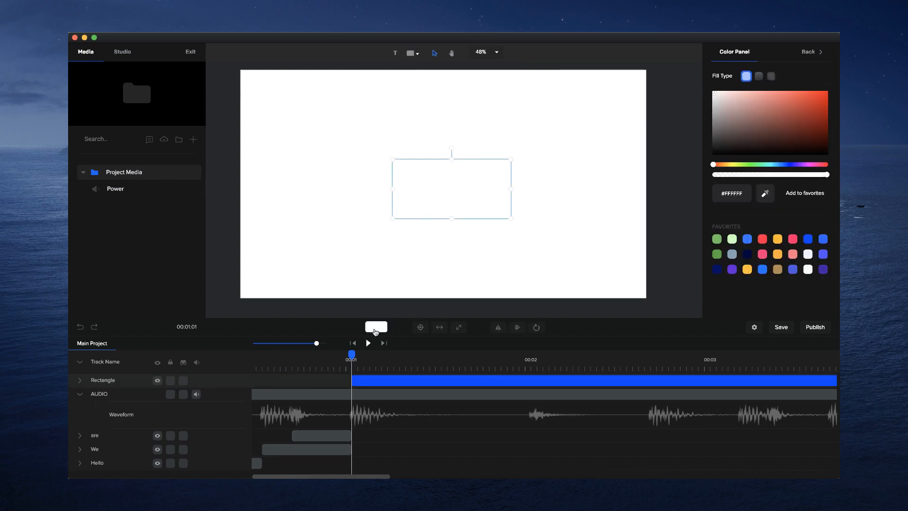
click(758, 76)
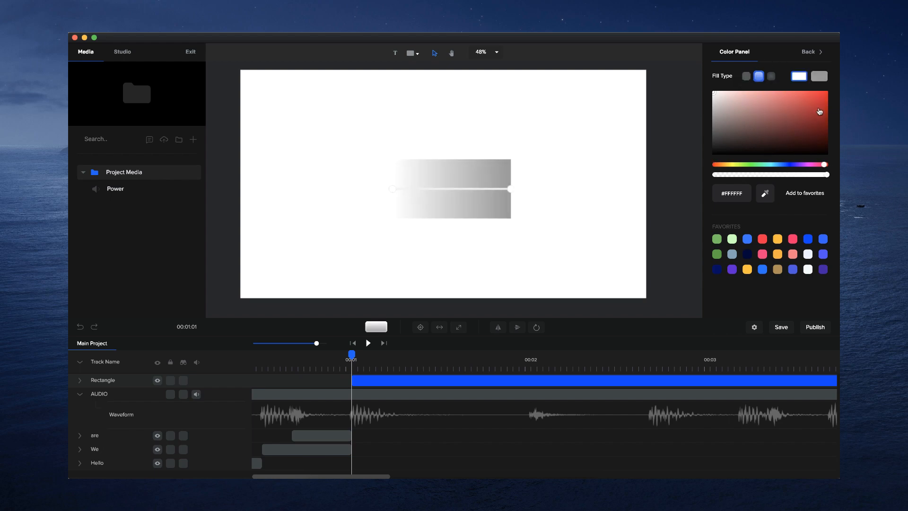
drag(819, 111, 816, 90)
click(819, 76)
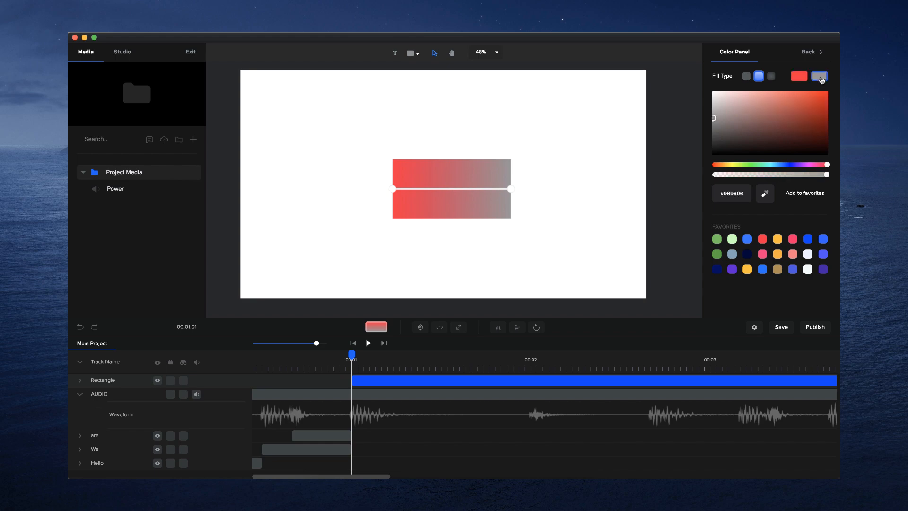
click(725, 164)
drag(808, 100, 824, 86)
click(492, 206)
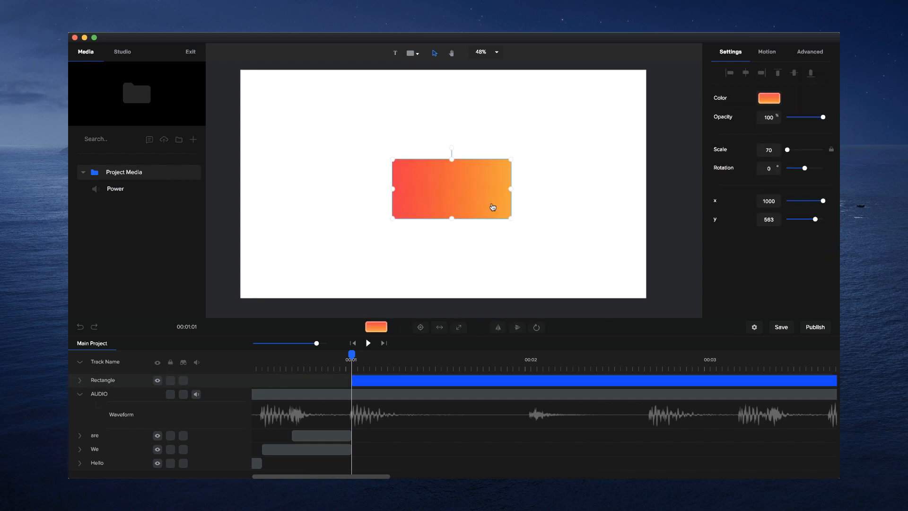
Scale the gradient rectangle to fill the whole canvas, centered at x 960, y 540, and deselect it
click(461, 330)
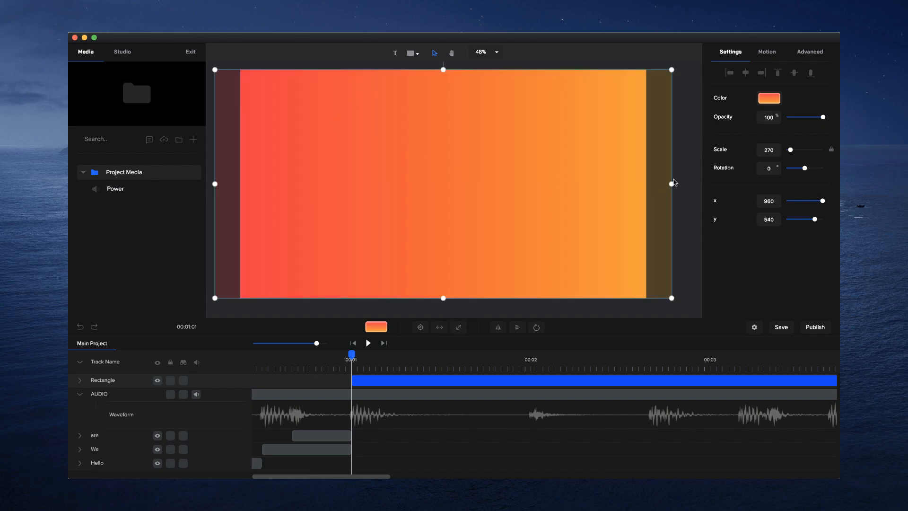
click(686, 182)
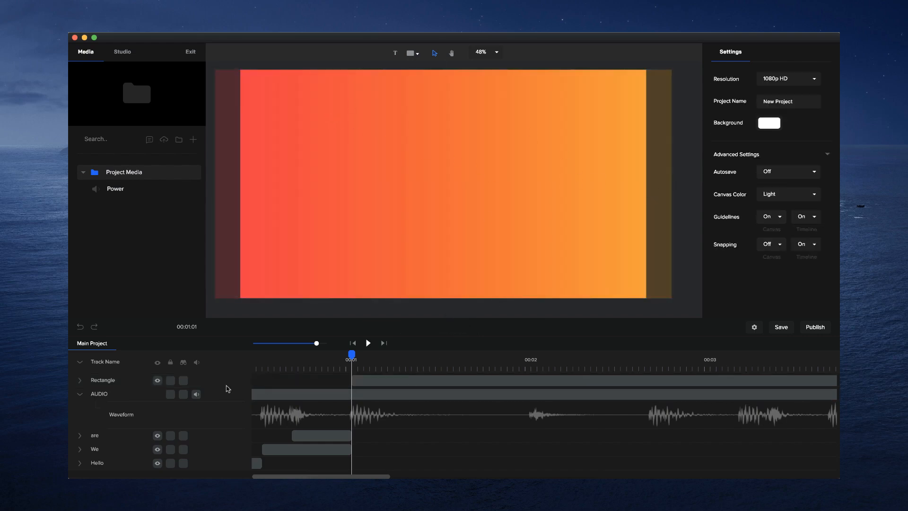
Move the Rectangle track beneath the AUDIO track, keep the waveform expanded, and rename the rectangle track BG
click(80, 395)
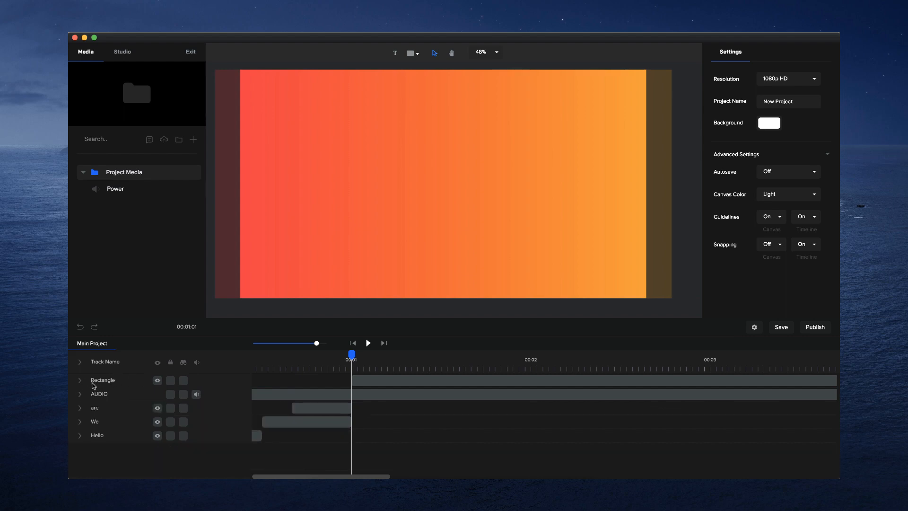
drag(93, 384, 97, 396)
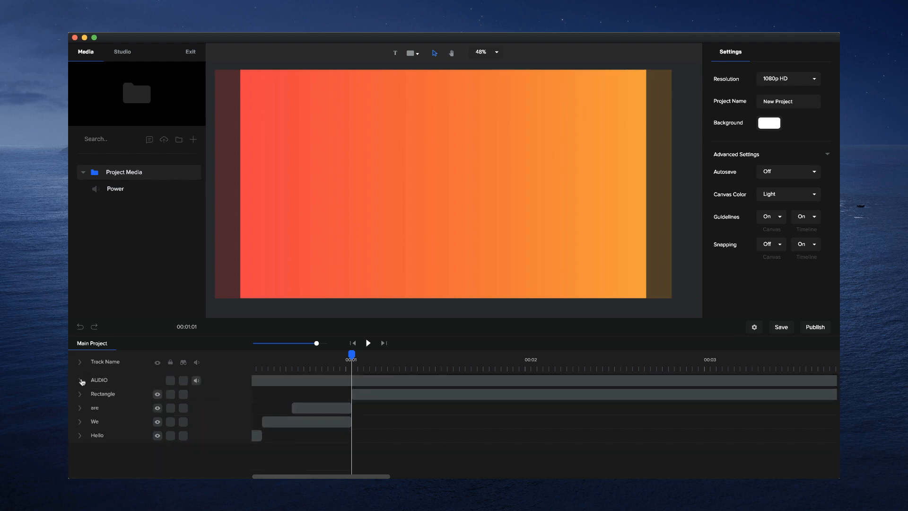
click(80, 380)
double_click(109, 425)
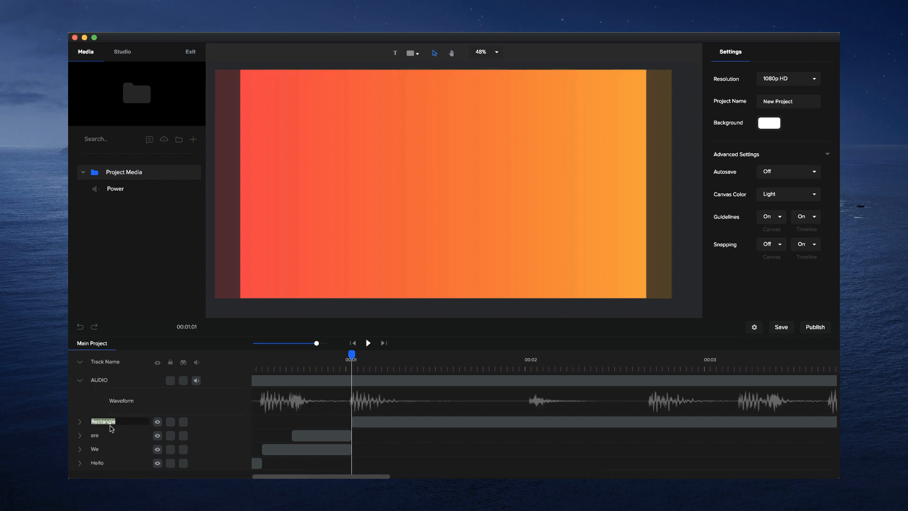
text(BG)
key(Return)
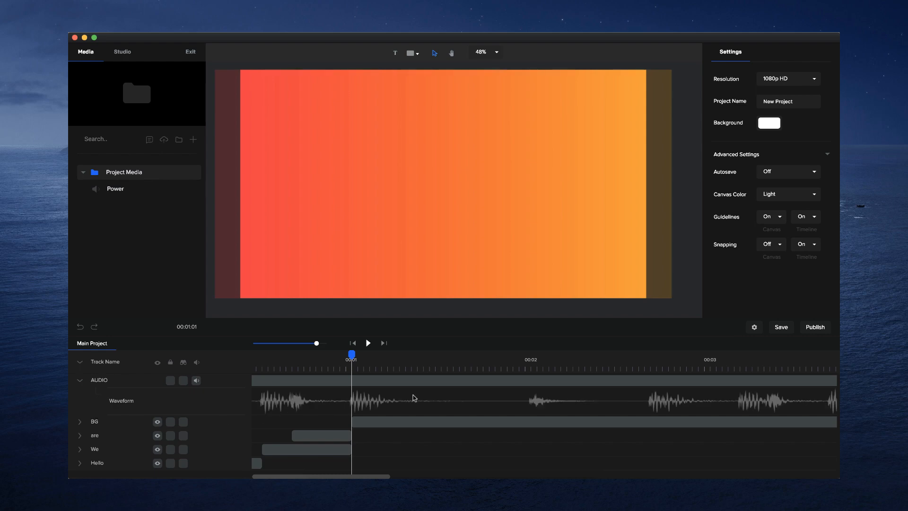
Add a white text element reading CreateStudio over the gradient background, a little after the background starts
drag(351, 354, 388, 355)
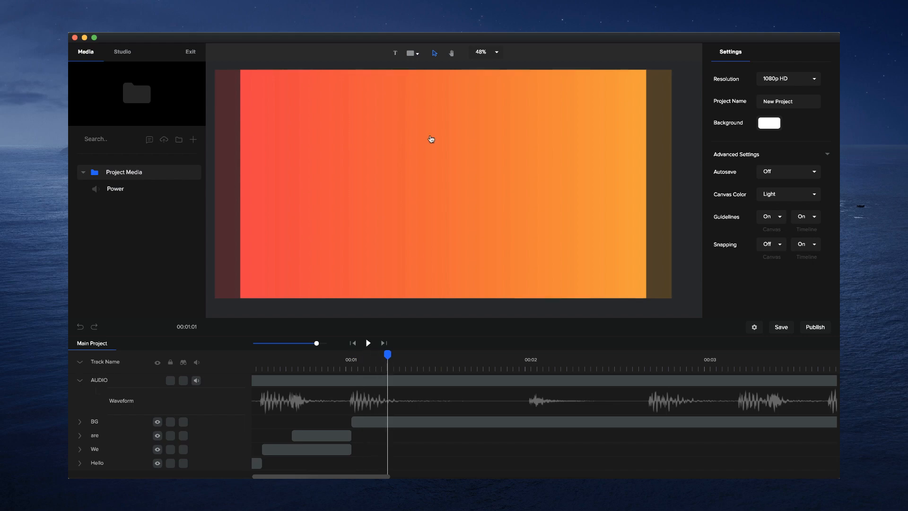
click(396, 53)
double_click(433, 192)
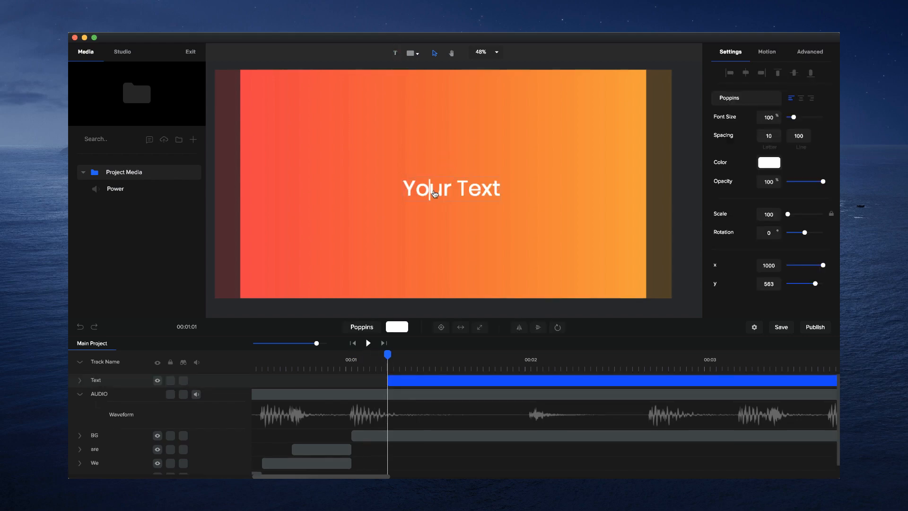
key(super+a)
text(CreateSt)
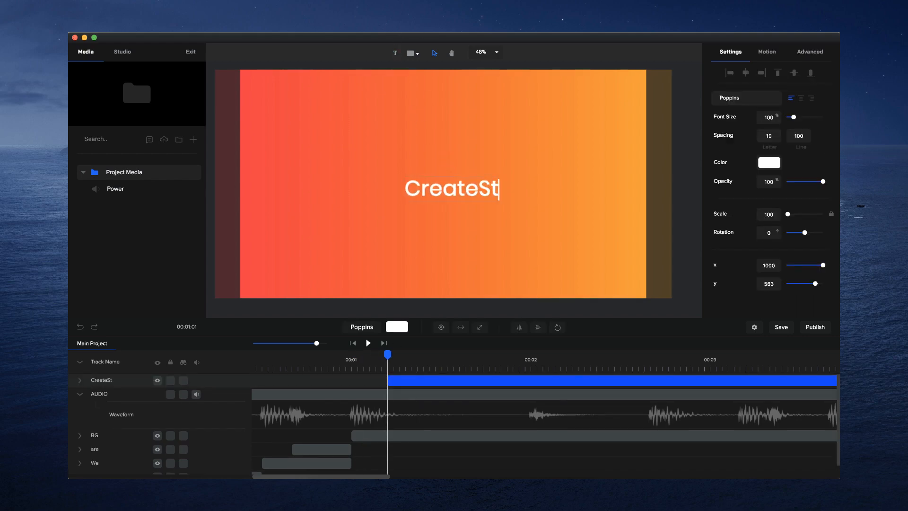
text(udio)
click(433, 205)
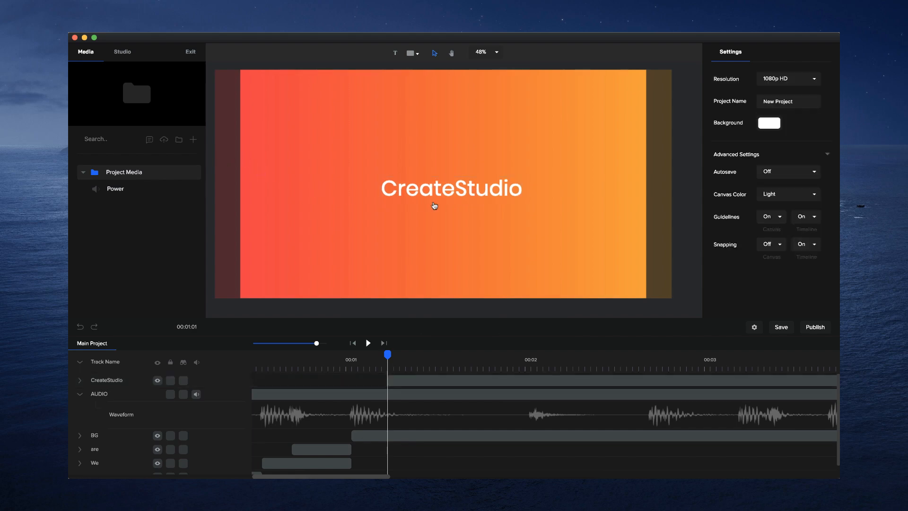
Enlarge the CreateStudio text to scale 187 and center it on the canvas at x 960, y 540
click(442, 204)
click(420, 194)
drag(382, 200, 321, 216)
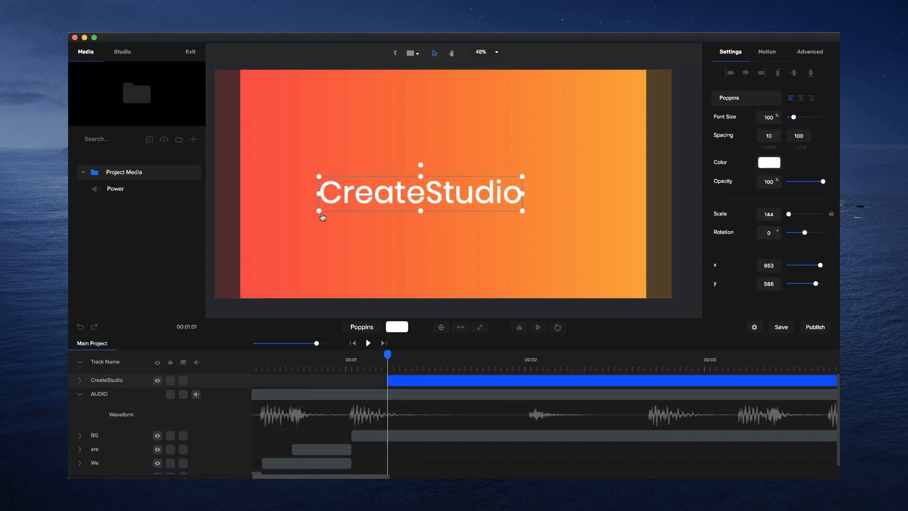
click(441, 327)
drag(545, 166, 605, 156)
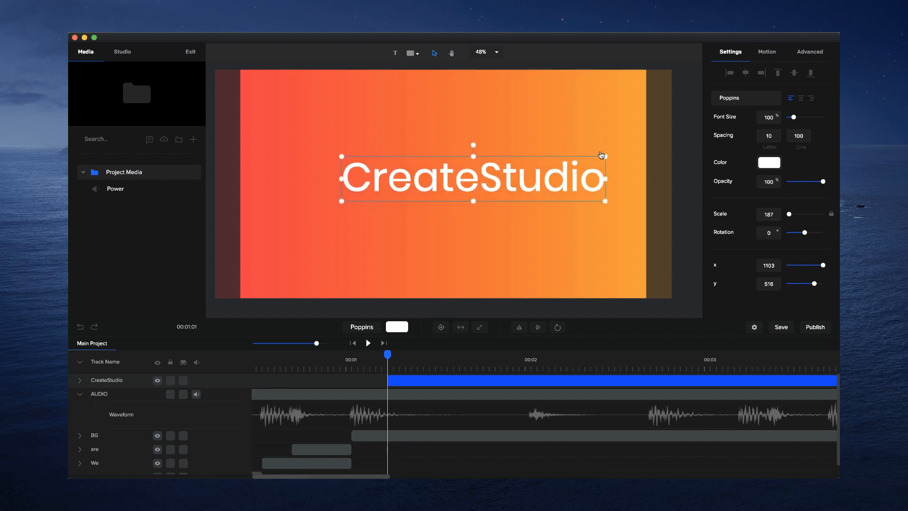
click(442, 327)
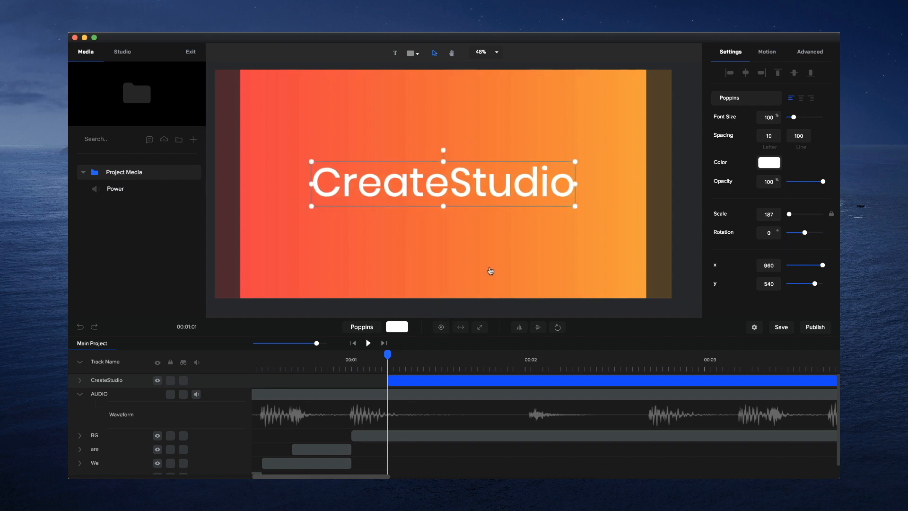
Shift the CreateStudio clip to begin with the BG clip at 00:01 and return the playhead to that point
drag(415, 378, 375, 378)
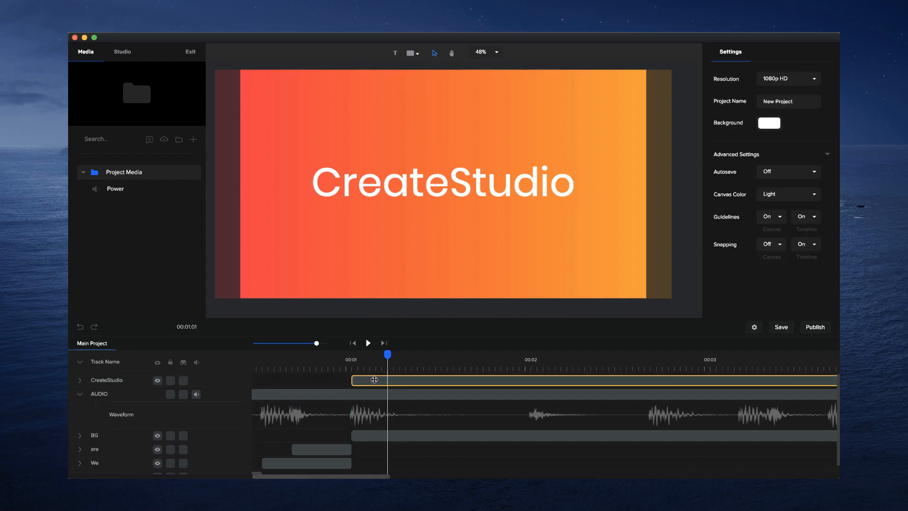
click(373, 379)
click(353, 366)
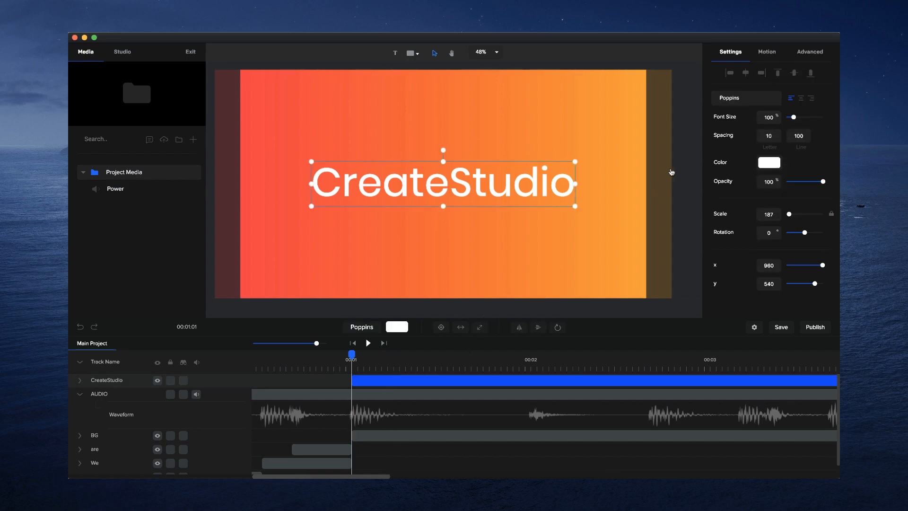
Apply the Slide Right entrance animation to the CreateStudio text and shorten it to end at about 00:02
click(767, 52)
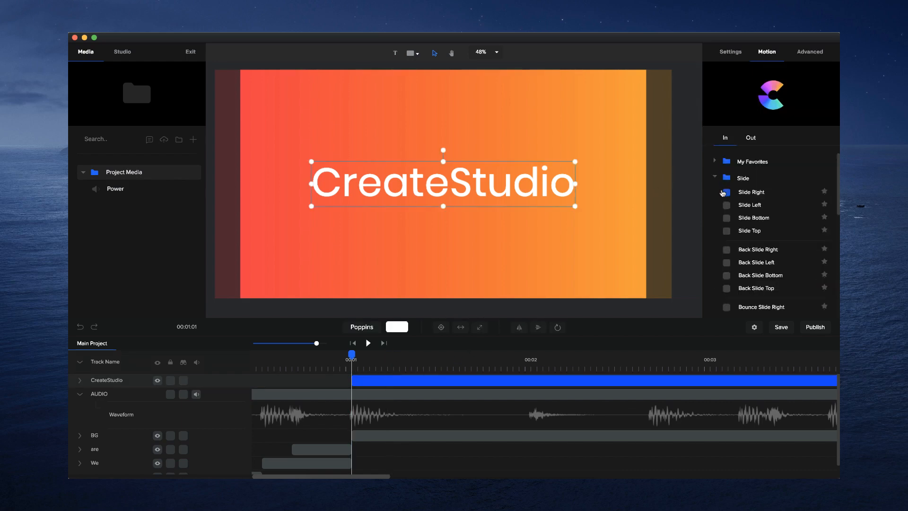
click(726, 192)
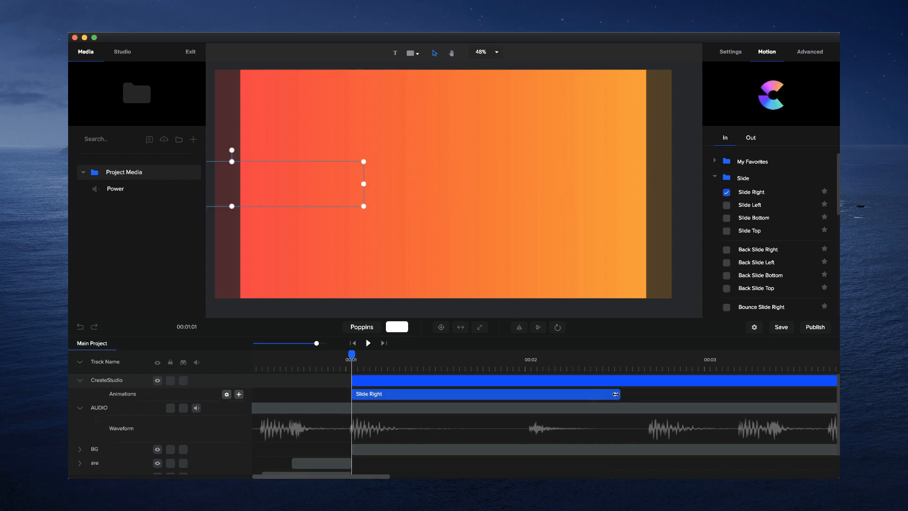
drag(615, 394, 526, 394)
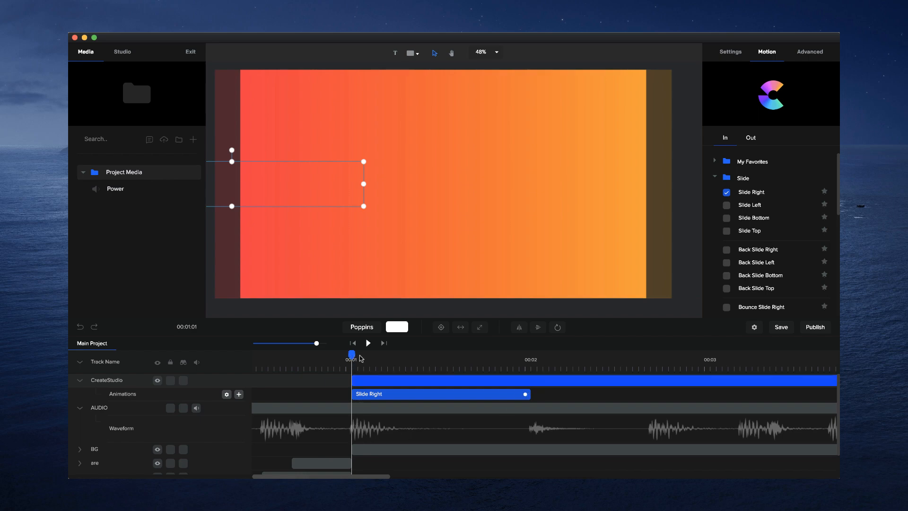
Disable the fade on the Slide Right animation, set its Starting X to -300, and scrub through the slide
mouse_move(360, 358)
mouse_down()
mouse_move(461, 358)
mouse_move(352, 357)
mouse_up()
right_click(380, 393)
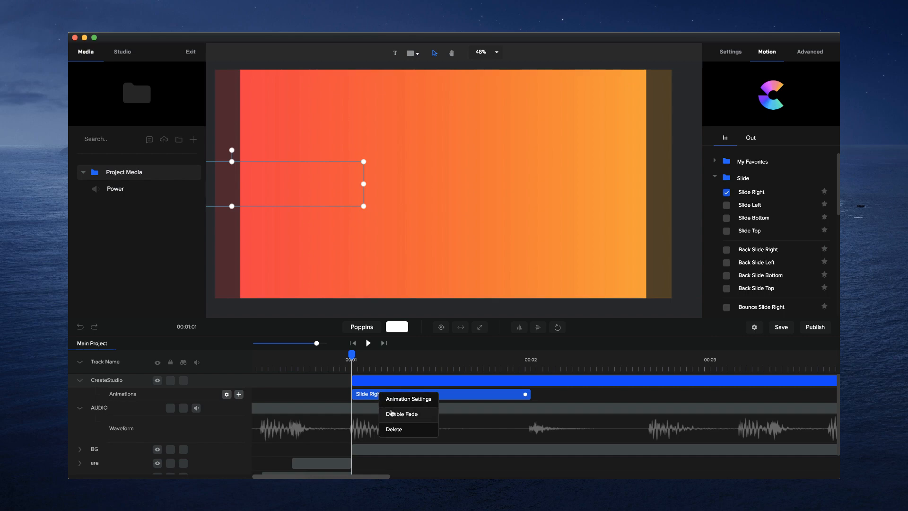
click(391, 410)
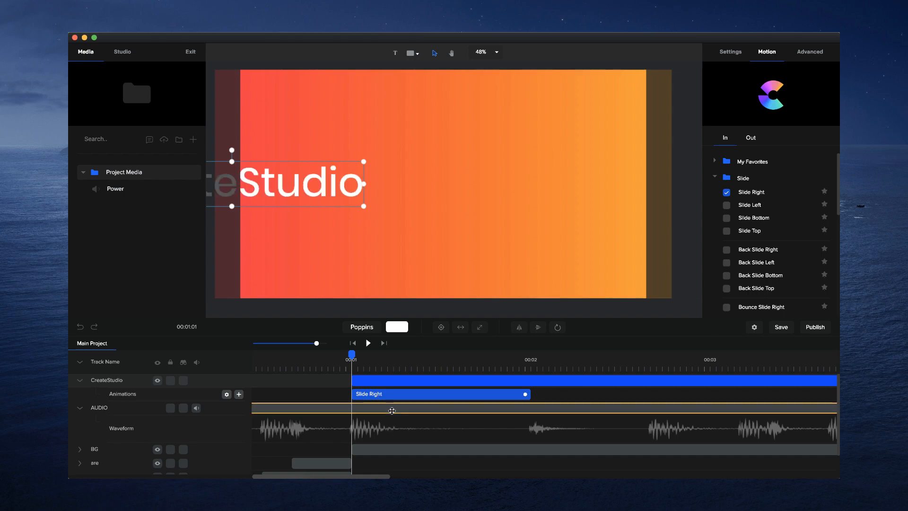
click(227, 394)
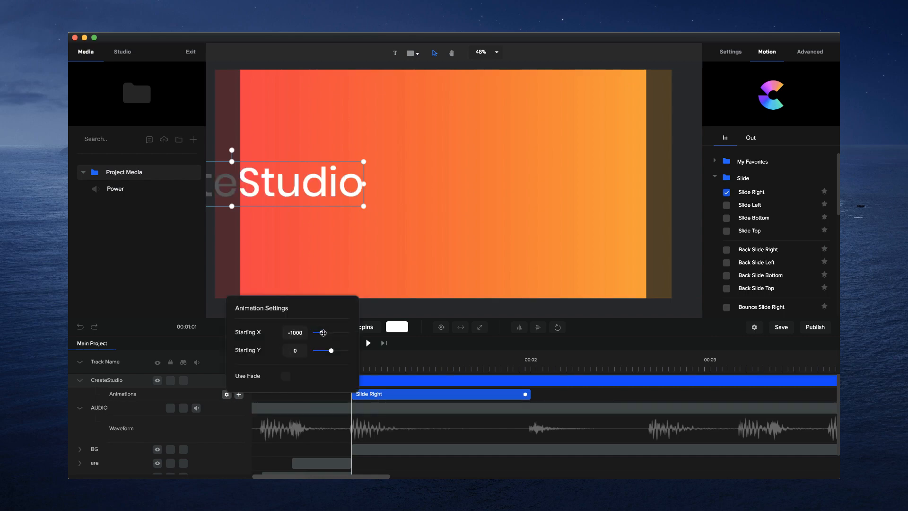
drag(323, 333, 329, 333)
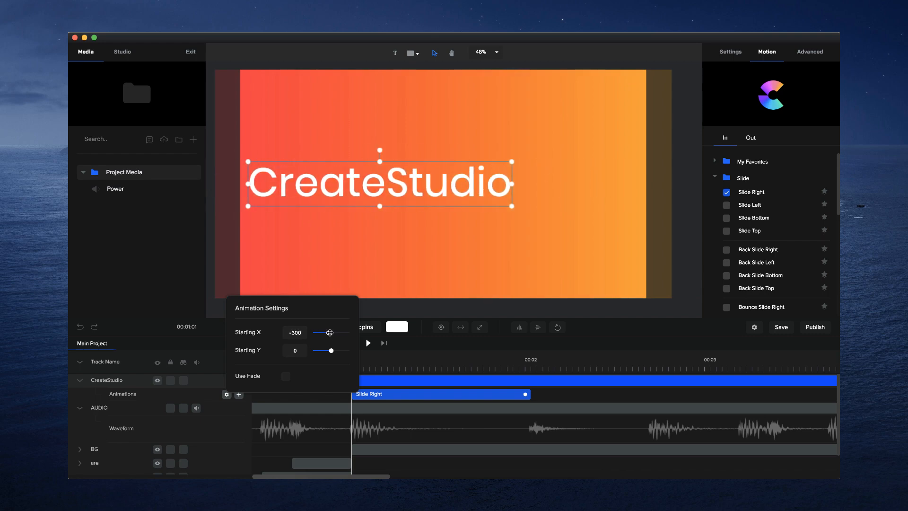
click(557, 391)
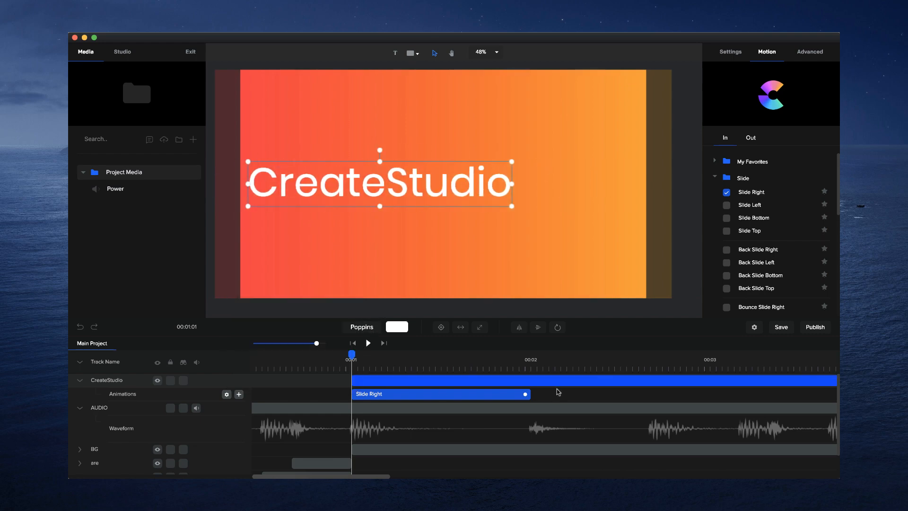
drag(352, 356, 549, 354)
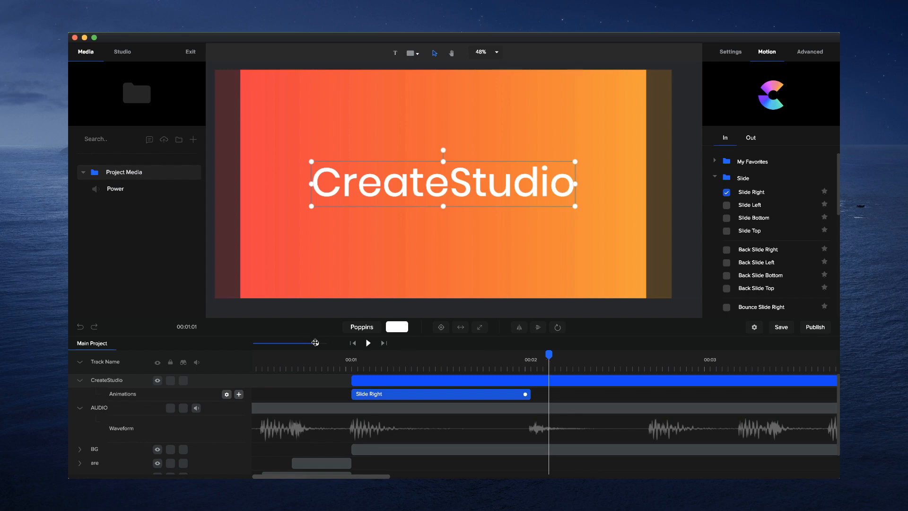
Trim the CreateStudio clip to end at the audio beat near 00:02 and place the playhead at its end
drag(315, 342, 298, 343)
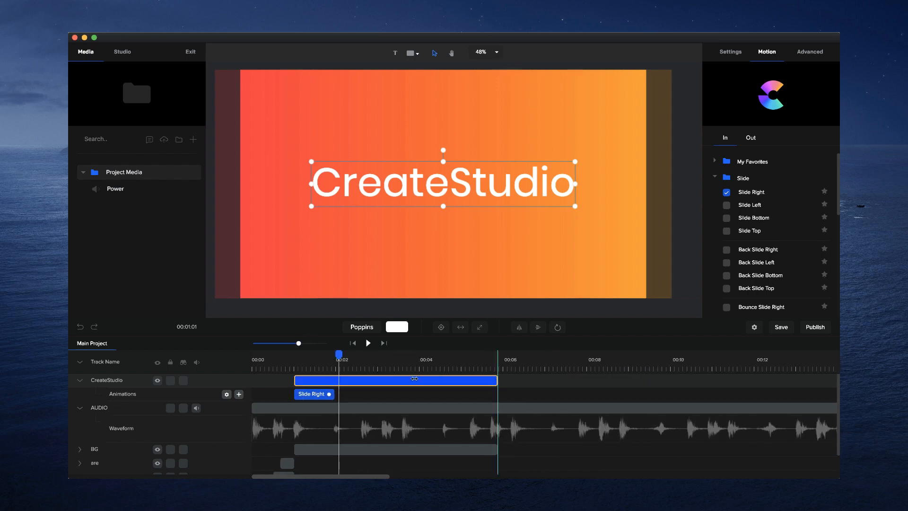
drag(414, 379, 329, 371)
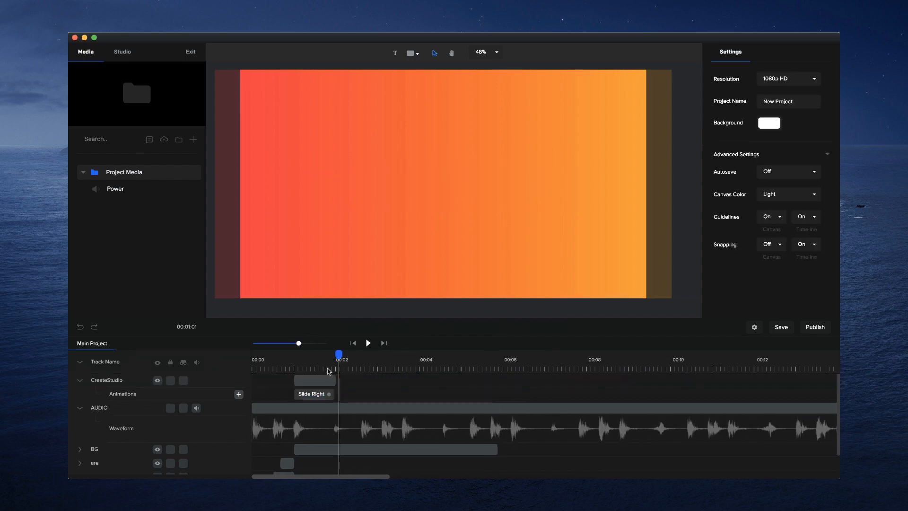
drag(299, 344, 320, 343)
drag(324, 379, 317, 359)
click(310, 362)
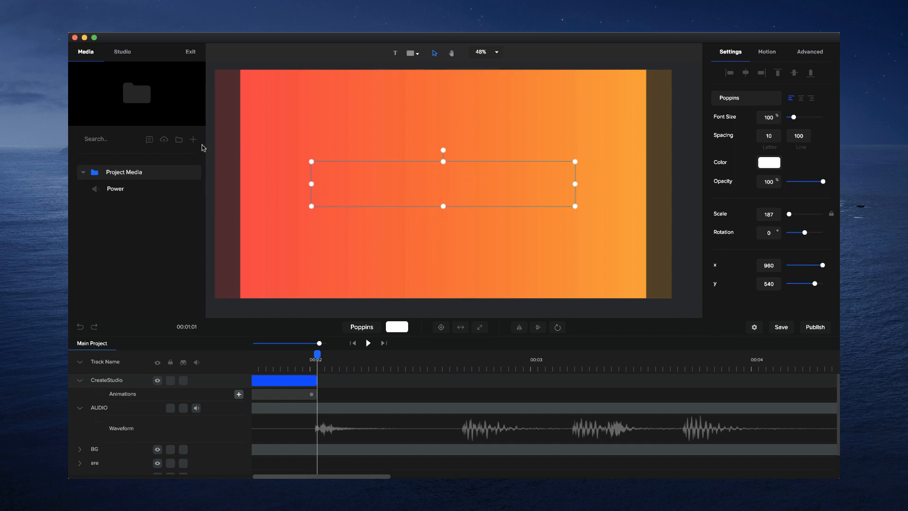
Find the CreateStudio logo in the shape library by searching "Creates", add it at the playhead, and center it on the canvas
click(411, 54)
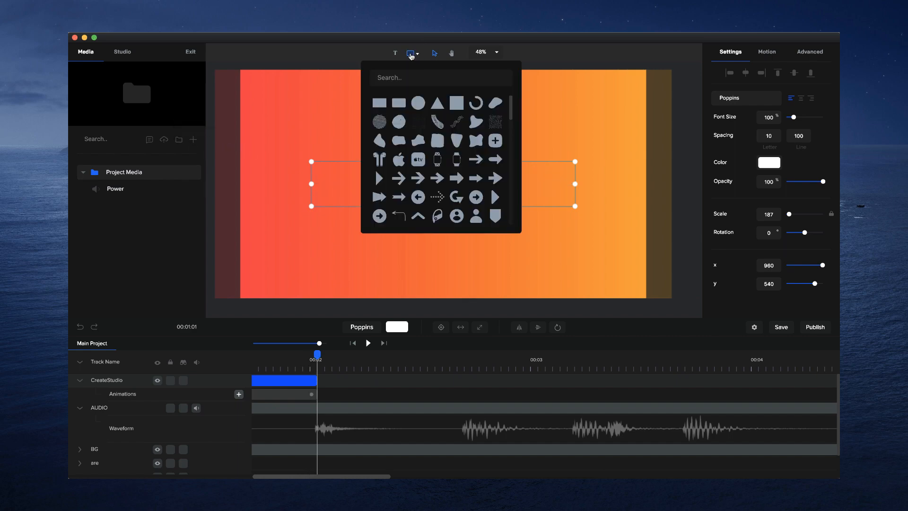
text(Creates)
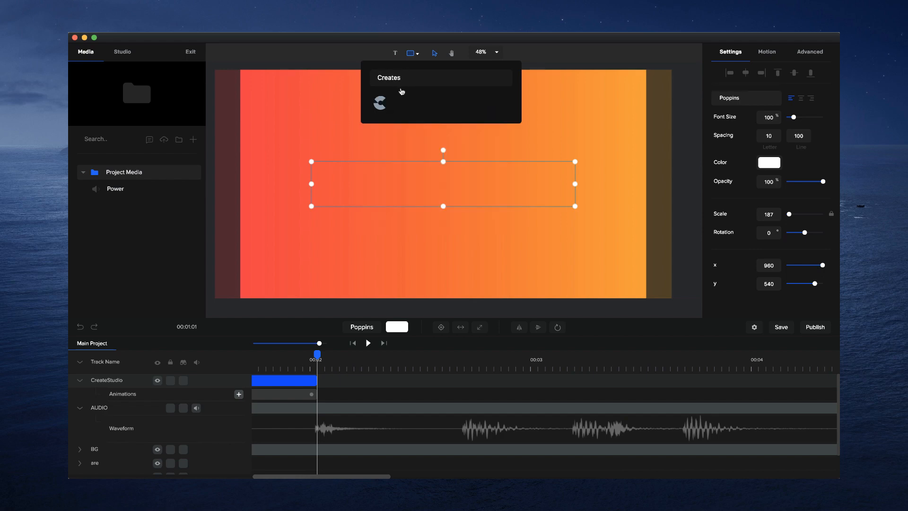
click(379, 102)
click(418, 326)
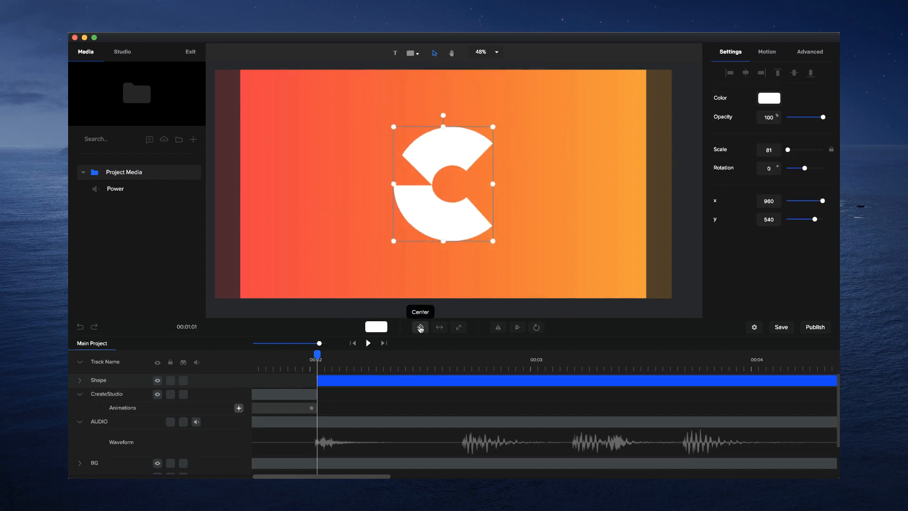
Trim the logo Shape clip and the BG clip to end together at the next beat, around 00:02.6
drag(319, 341, 295, 343)
drag(477, 381, 336, 378)
click(344, 439)
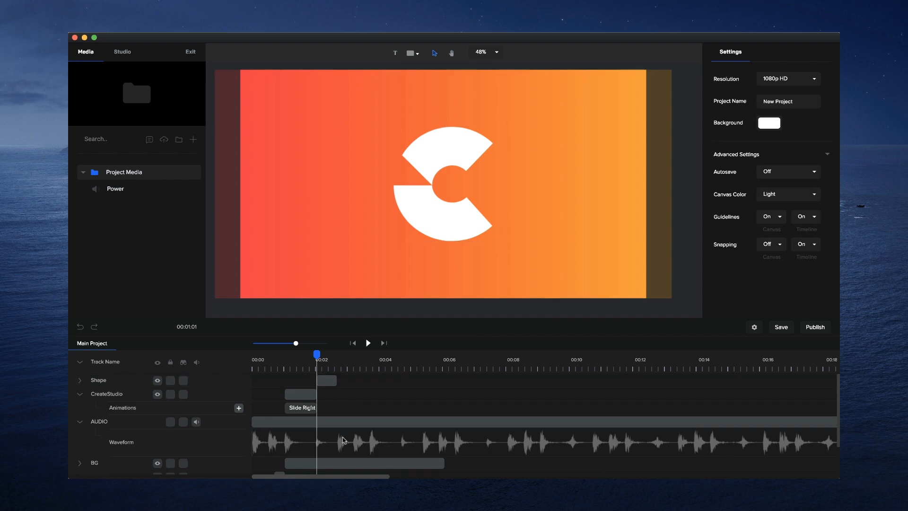
drag(443, 462, 333, 463)
Play the project from the start through the end of the logo scene to check its timing, then stop playback
mouse_move(316, 353)
mouse_down()
mouse_move(337, 354)
mouse_move(299, 353)
mouse_up()
click(353, 343)
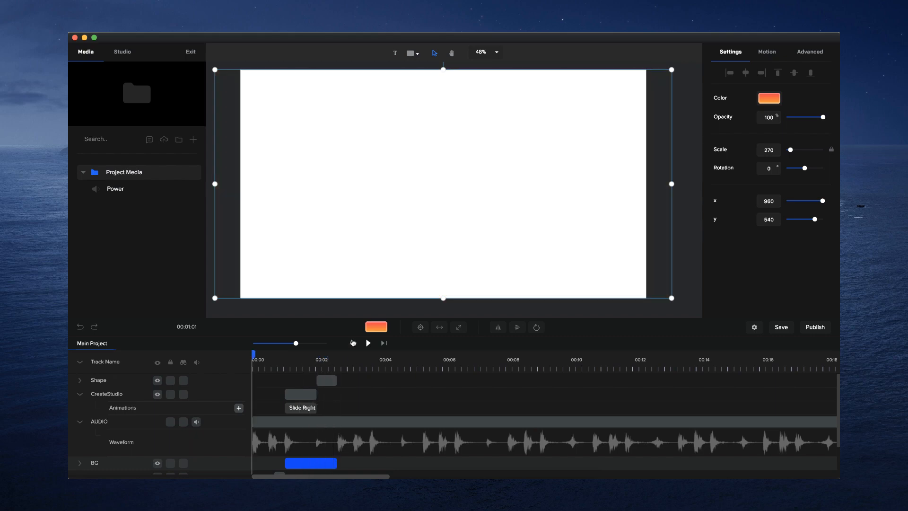
click(368, 343)
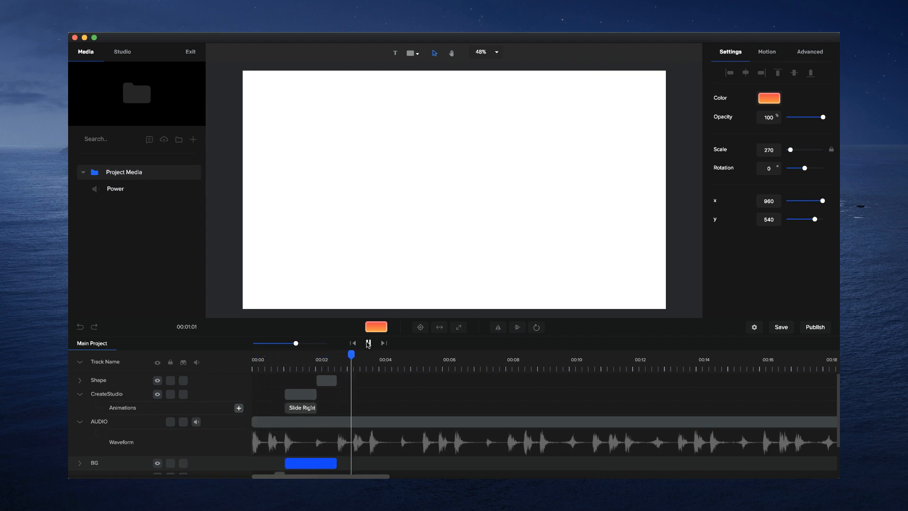
click(369, 343)
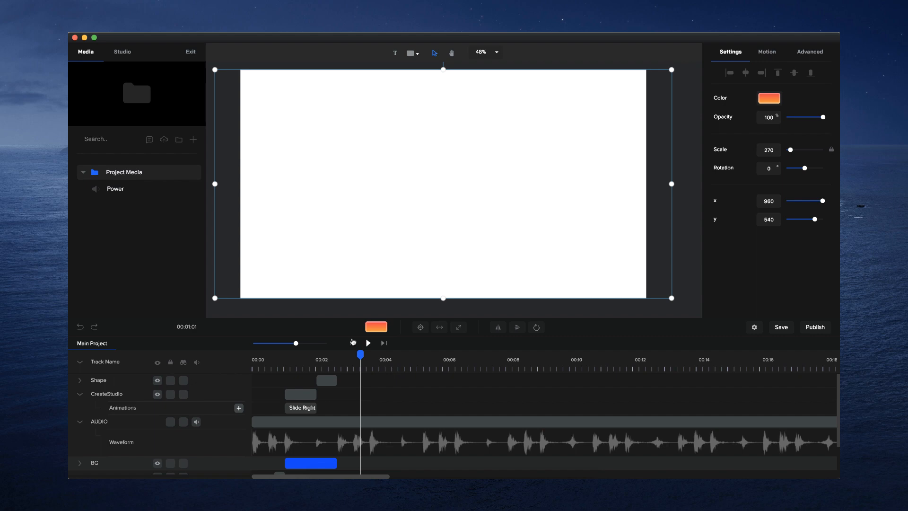
Collapse the AUDIO and CreateStudio tracks and move the AUDIO track above all the others
click(81, 424)
click(81, 397)
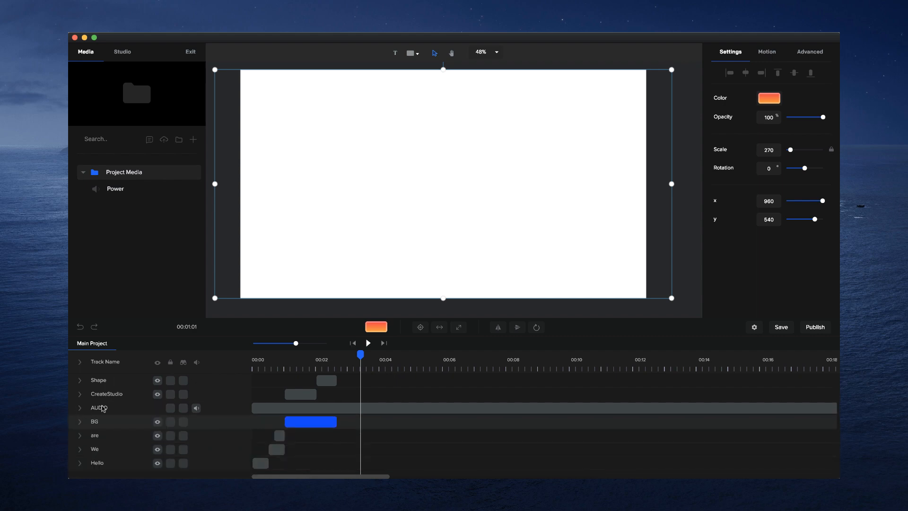
drag(104, 408, 102, 381)
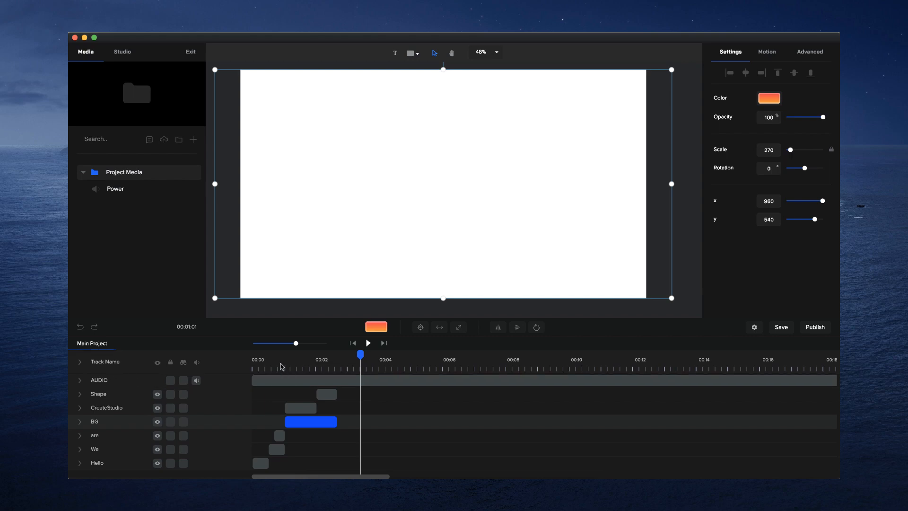
Scrub the enlarged timeline from the start to review the We are and CreateStudio scenes
click(283, 364)
click(252, 358)
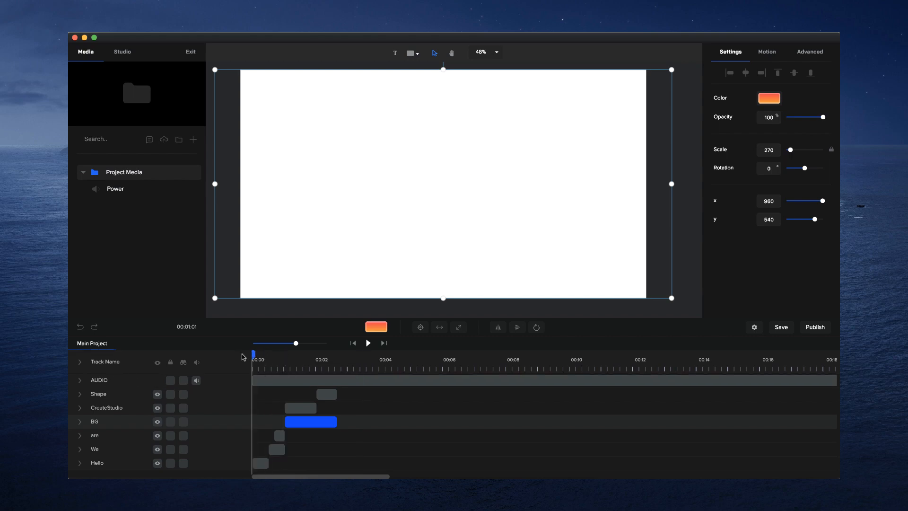
drag(296, 343, 311, 342)
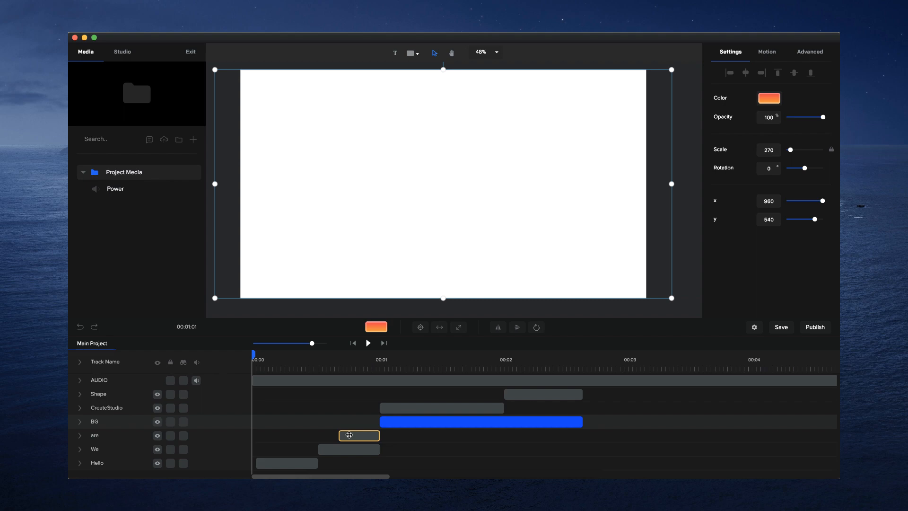
click(359, 361)
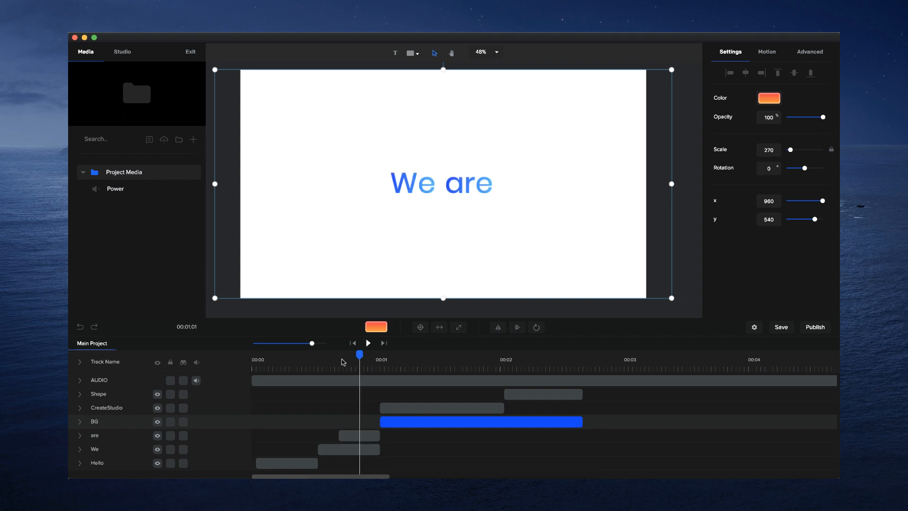
drag(343, 361, 470, 352)
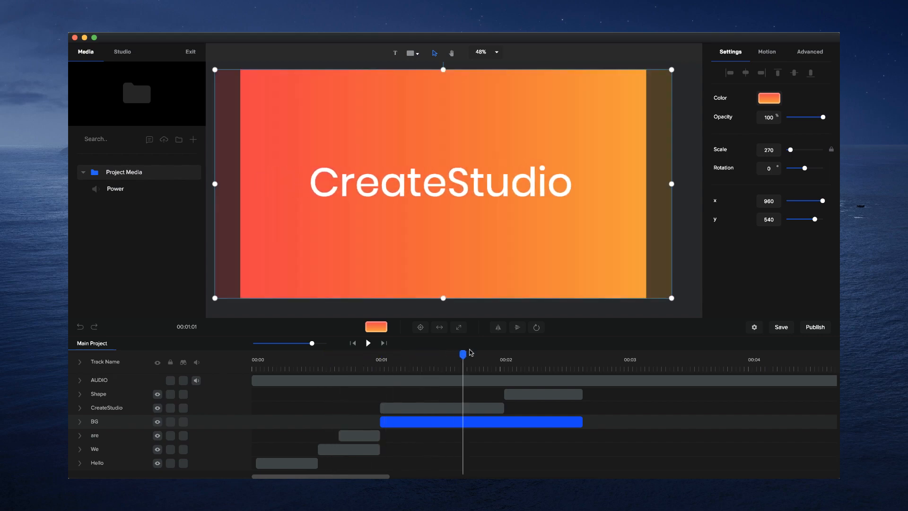